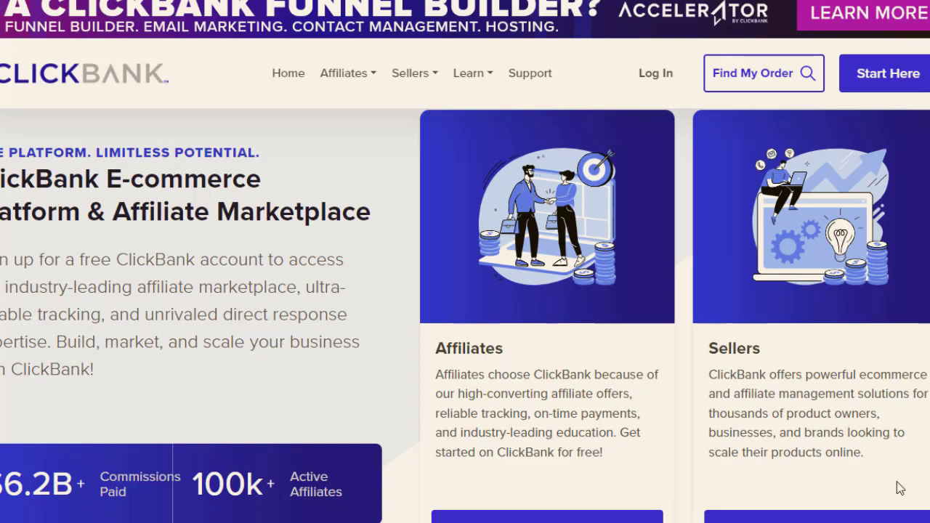
- Cycle through the open browser tabs with Ctrl+Tab and return to the ClickBank tab
key(ctrl+Tab)
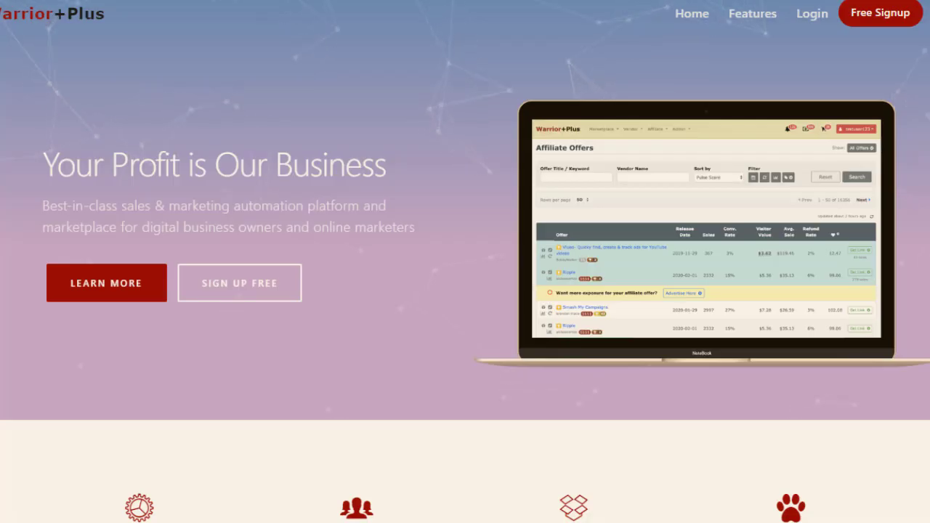
key(ctrl+Tab)
key(ctrl+Tab)
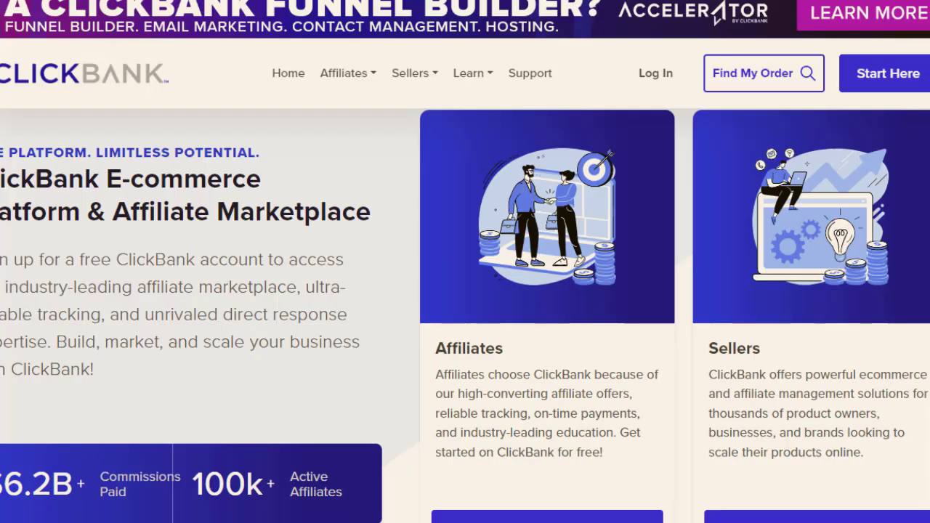
key(ctrl+Tab)
key(ctrl+Tab)
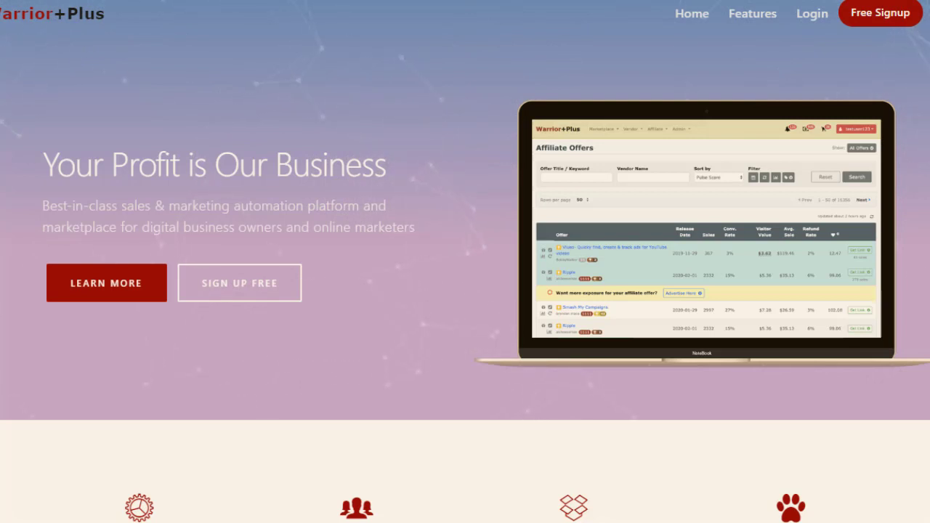
click(313, 1)
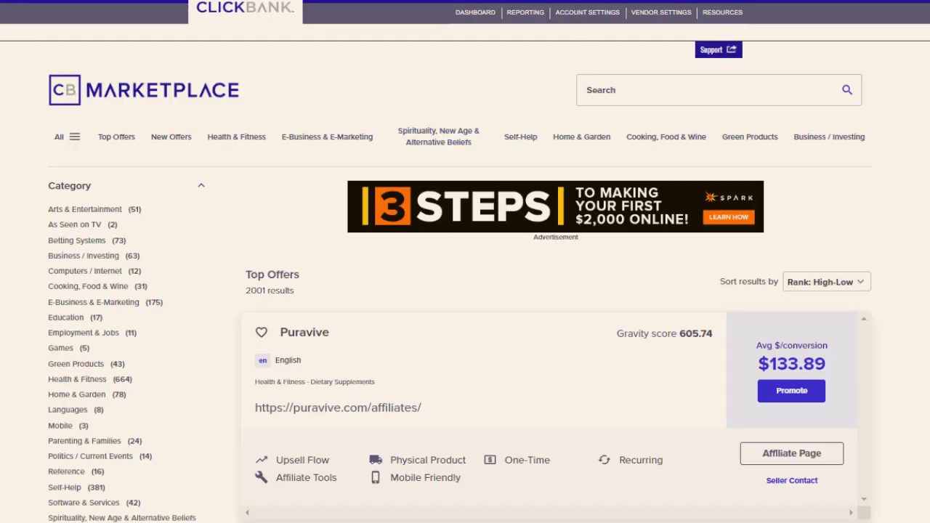
- Scroll the Marketplace Top Offers to Puravive, gravity 605.74 and $133.89 per conversion
scroll(465, 291, down, 3)
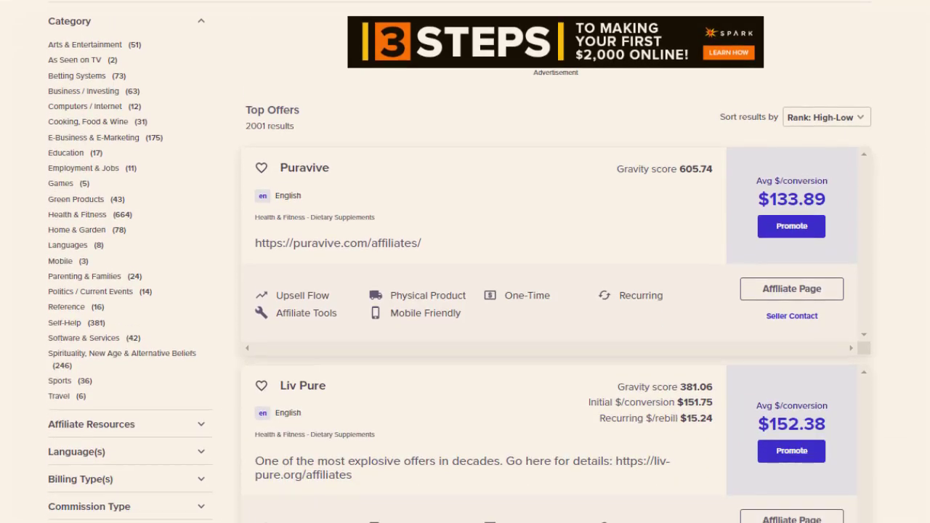
scroll(465, 291, down, 1)
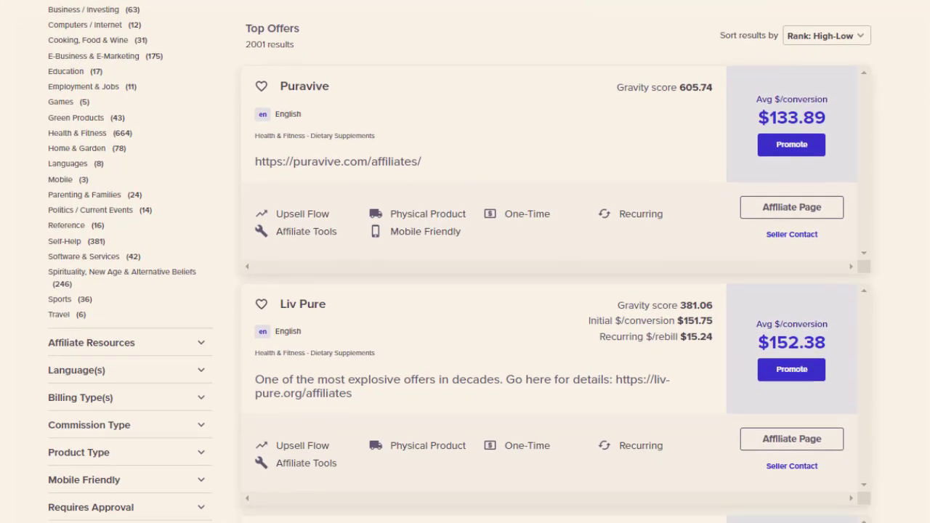
drag(247, 37, 302, 44)
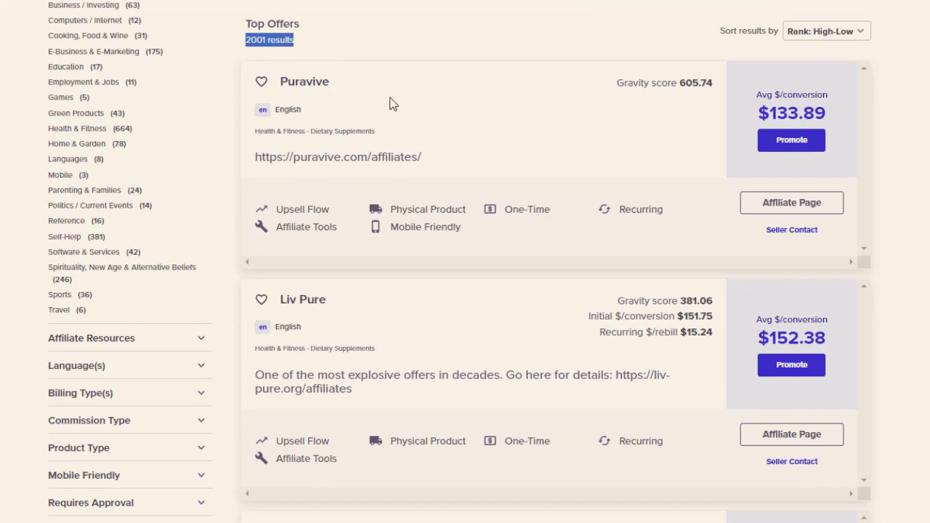
mouse_move(683, 85)
click(454, 36)
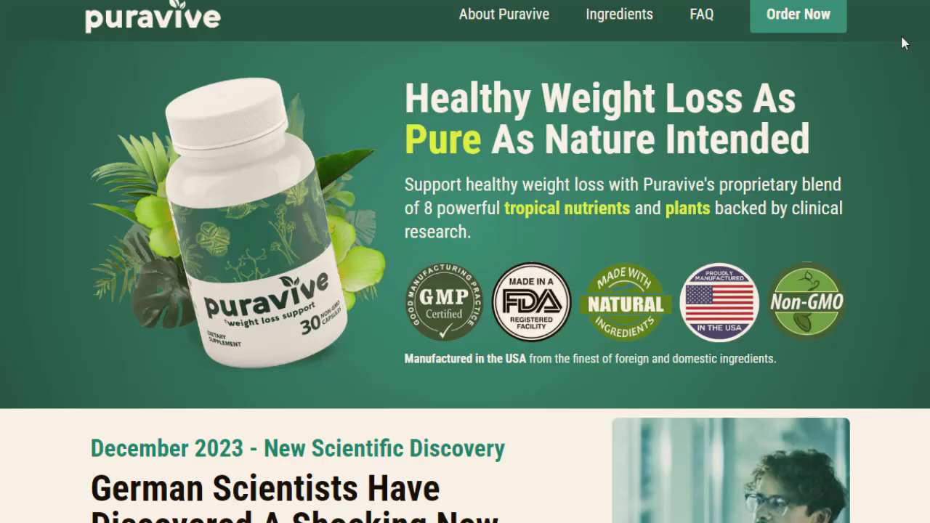
- Review the Puravive sales page down to its bundle pricing and copy its address
scroll(905, 43, down, 15)
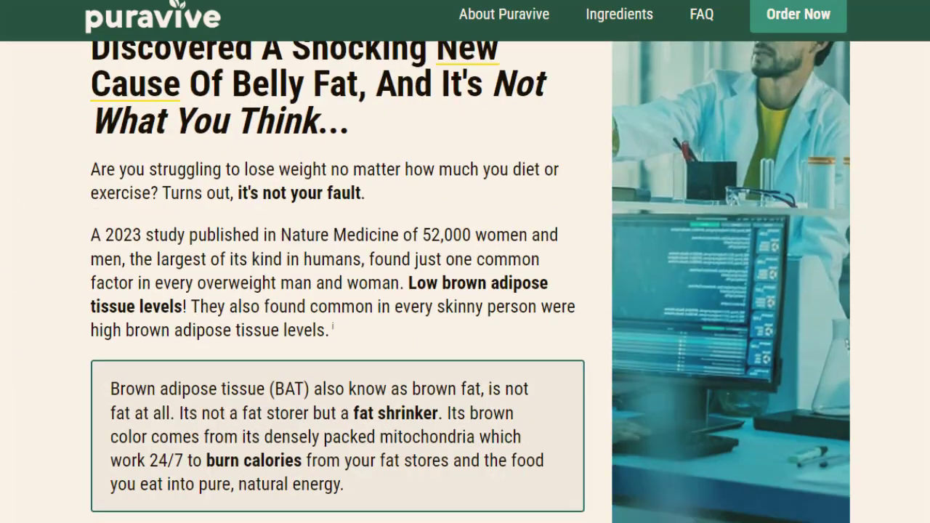
scroll(465, 284, down, 15)
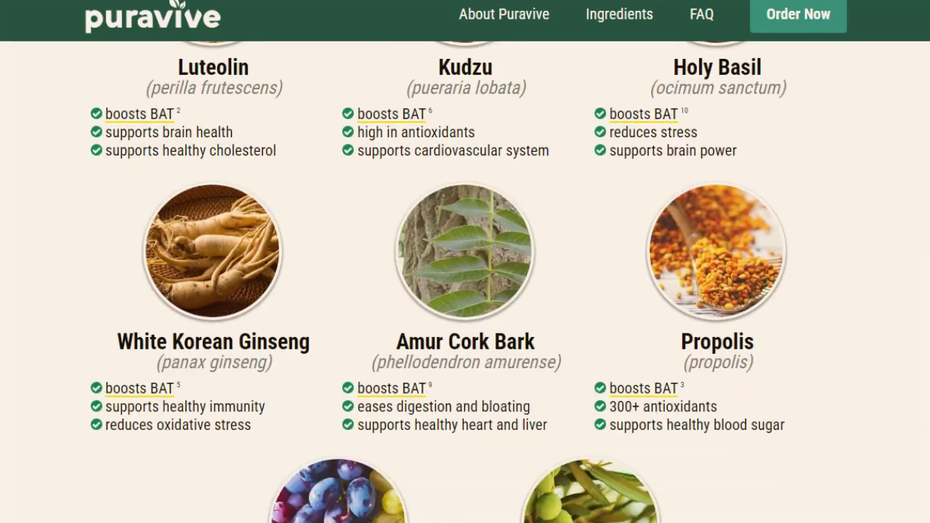
scroll(920, 167, down, 15)
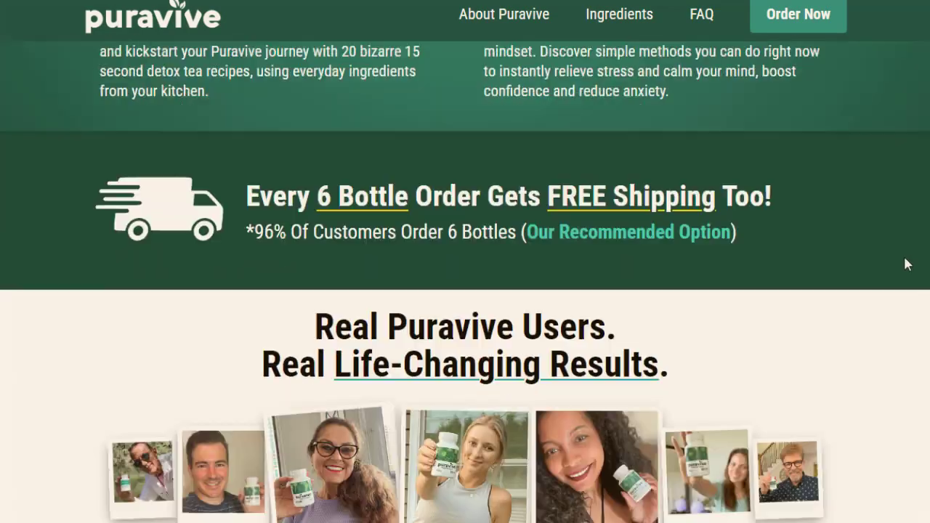
scroll(863, 337, down, 12)
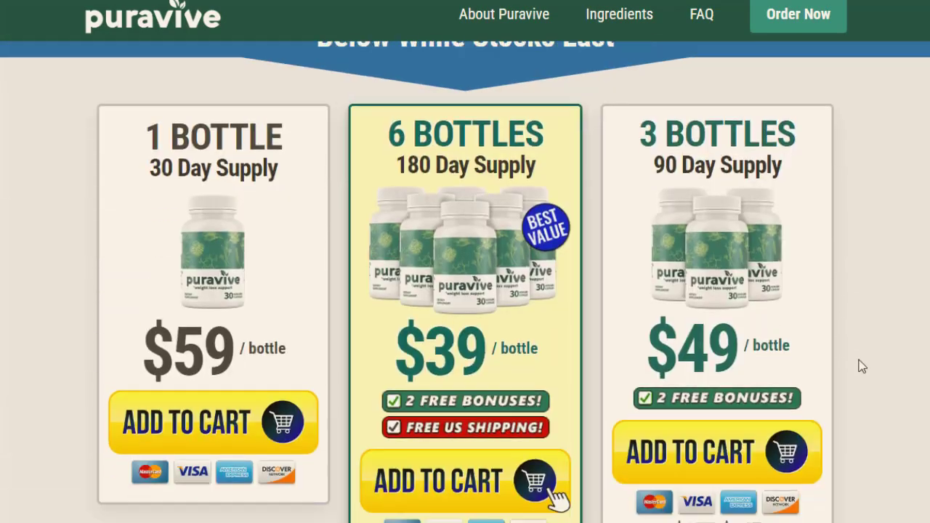
scroll(859, 376, down, 1)
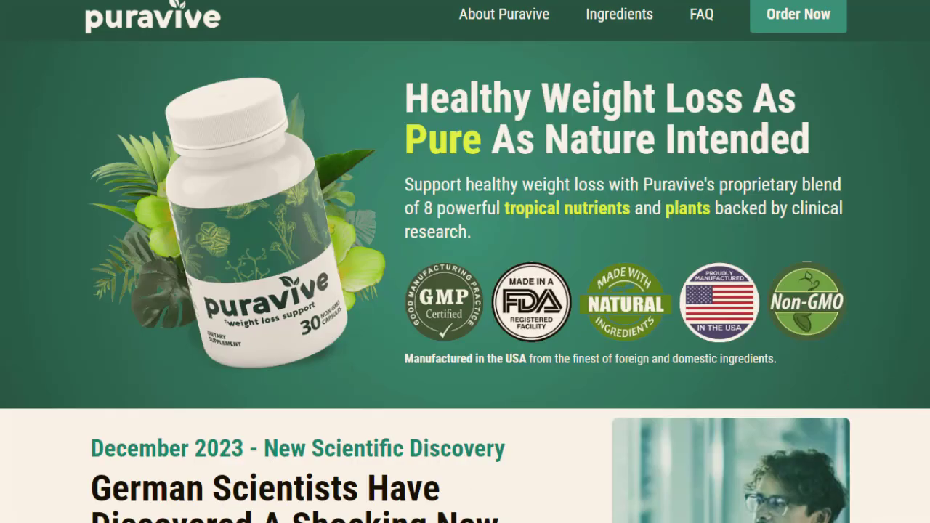
scroll(465, 291, down, 20)
click(439, 93)
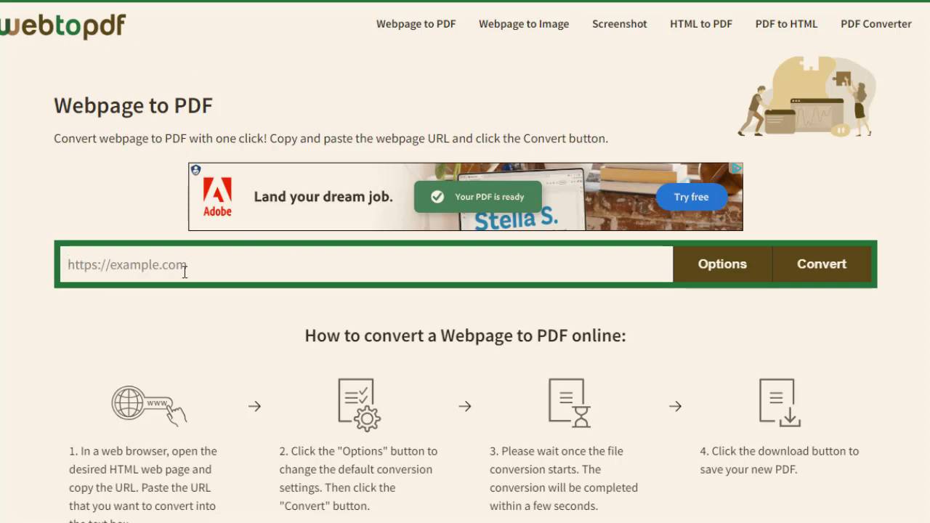
- Paste the Puravive sales page URL into webtopdf and convert it to PDF
text(https://puravive.com/explore/?hop=zzzzz&hopId=1d500a75-ee96-41aa-a6a8-45c56a5d44ed)
click(820, 261)
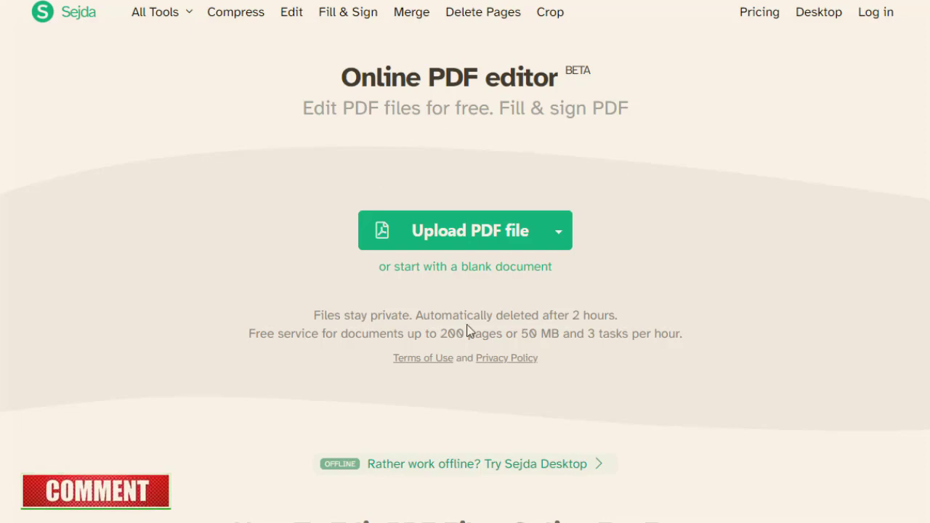
- Upload the converted Puravive PDF from the Desktop into Sejda's editor
click(521, 234)
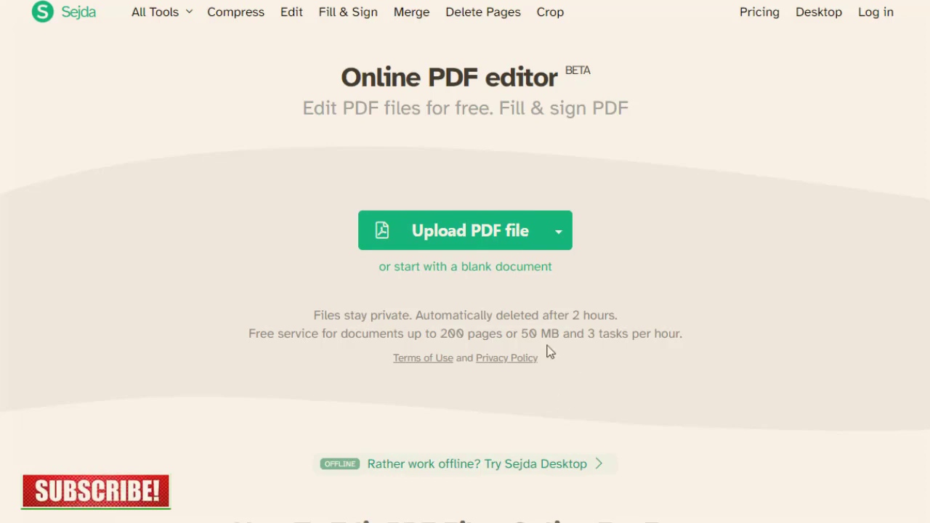
click(482, 234)
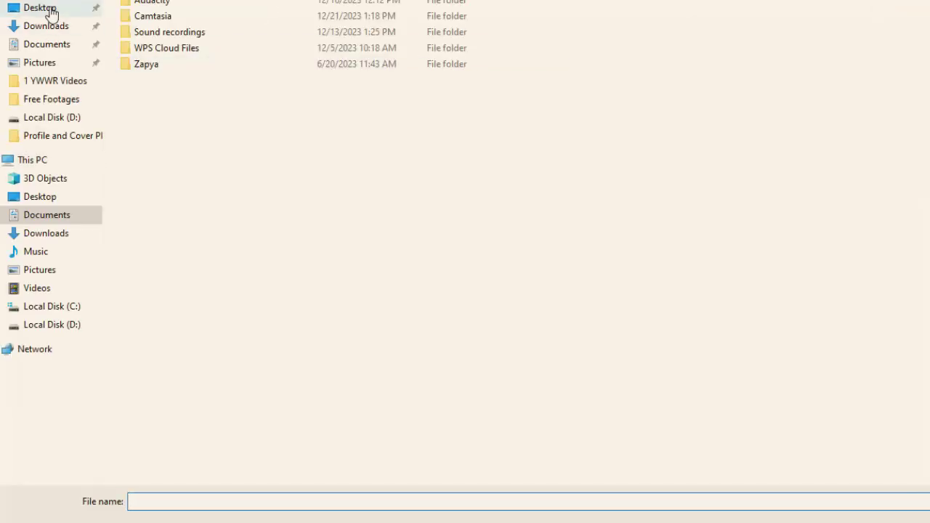
click(50, 8)
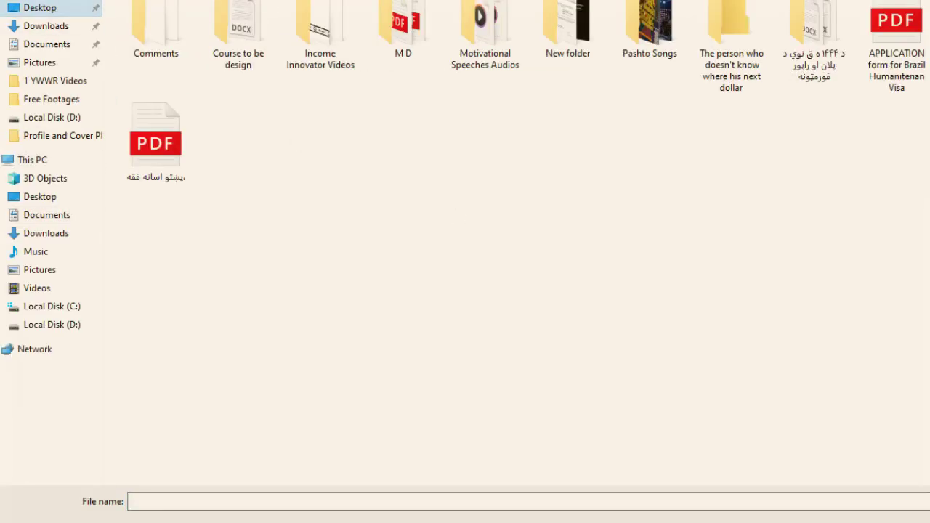
text(puravive-com-explore-_hop=zzzzz&hopId=1d500a75-ee96-41aa-a6a8-45c66a5d44ed)
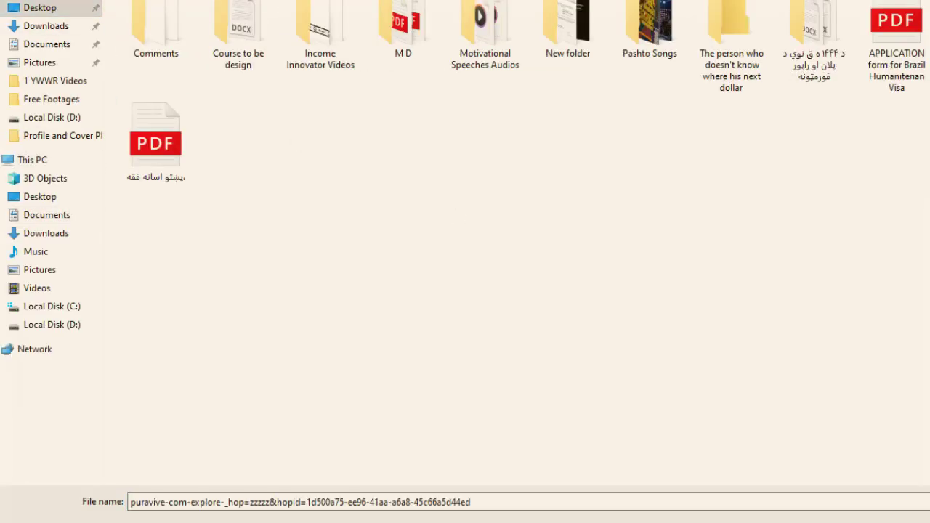
key(Return)
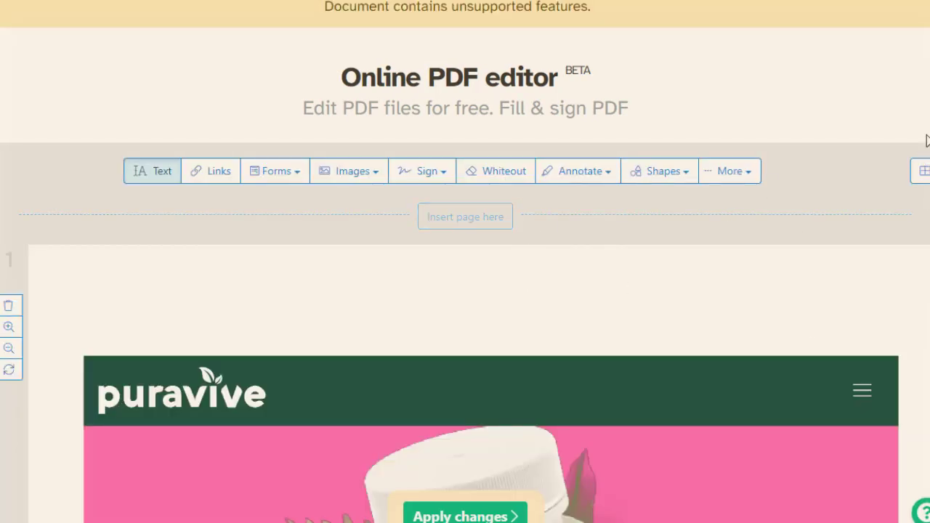
- Browse the opened PDF and begin creating a Puravive affiliate link in ClickBank
scroll(465, 291, down, 5)
scroll(465, 291, up, 4)
scroll(465, 291, down, 4)
scroll(465, 291, down, 10)
scroll(465, 291, up, 13)
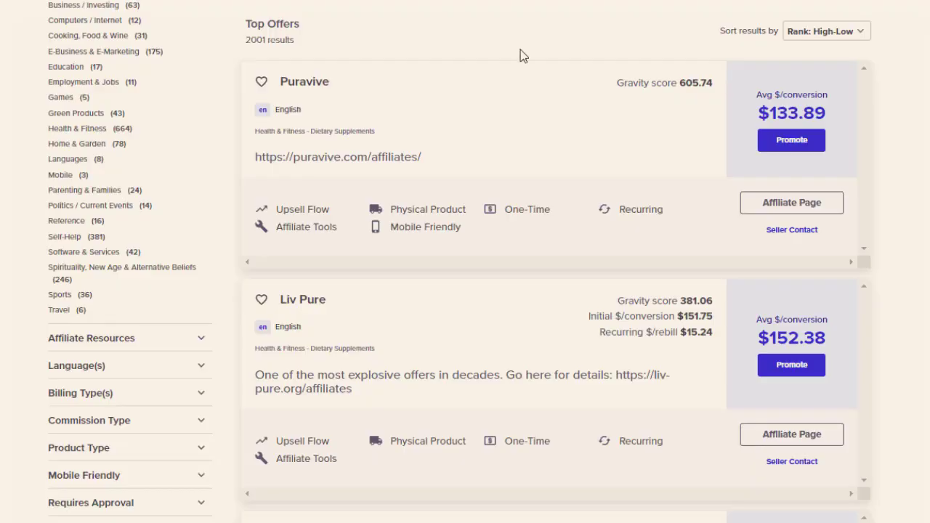
click(791, 140)
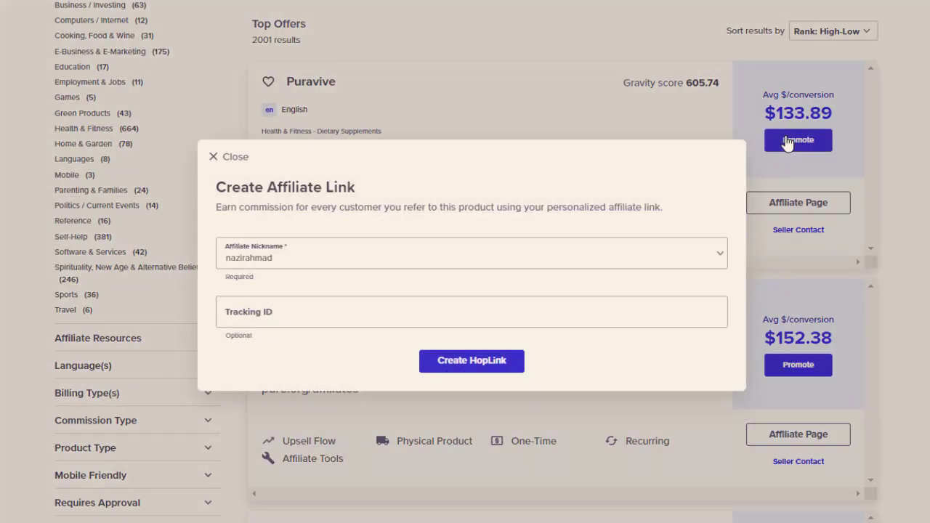
- Generate a Puravive HopLink with tracking ID 8trafficsources and copy it
click(298, 260)
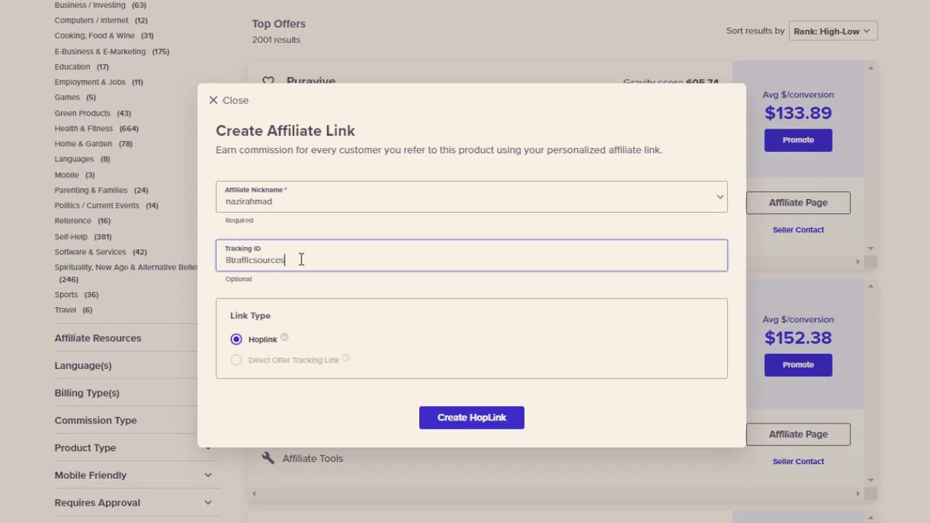
click(489, 423)
double_click(490, 446)
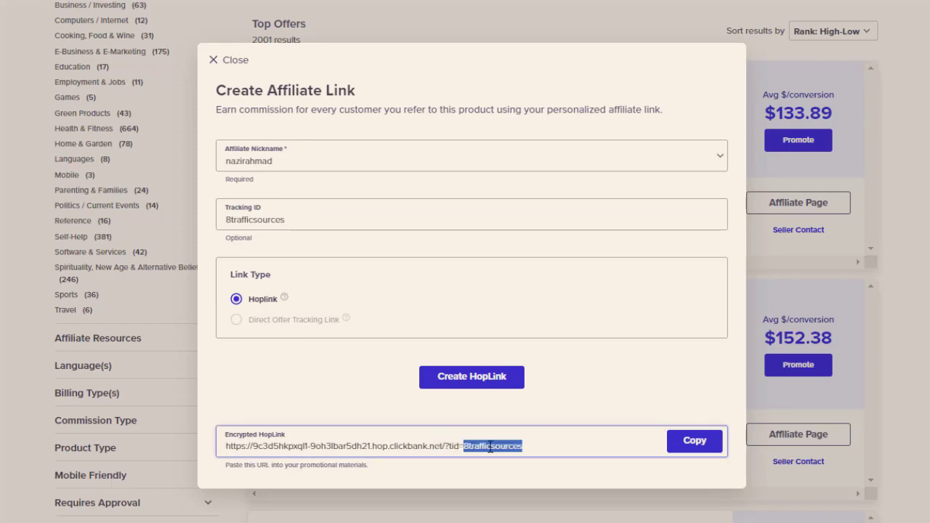
click(696, 449)
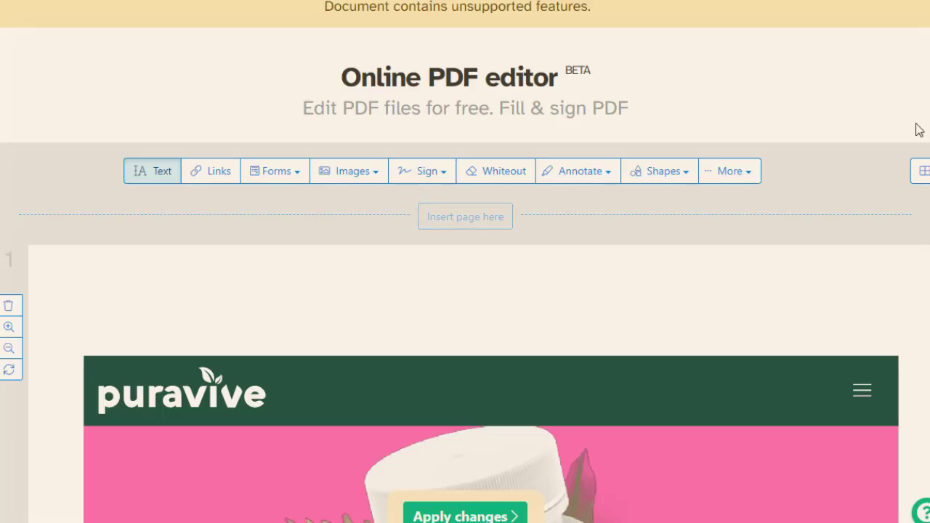
- Add text boxes beside and above the December 2023 heading
scroll(654, 116, down, 15)
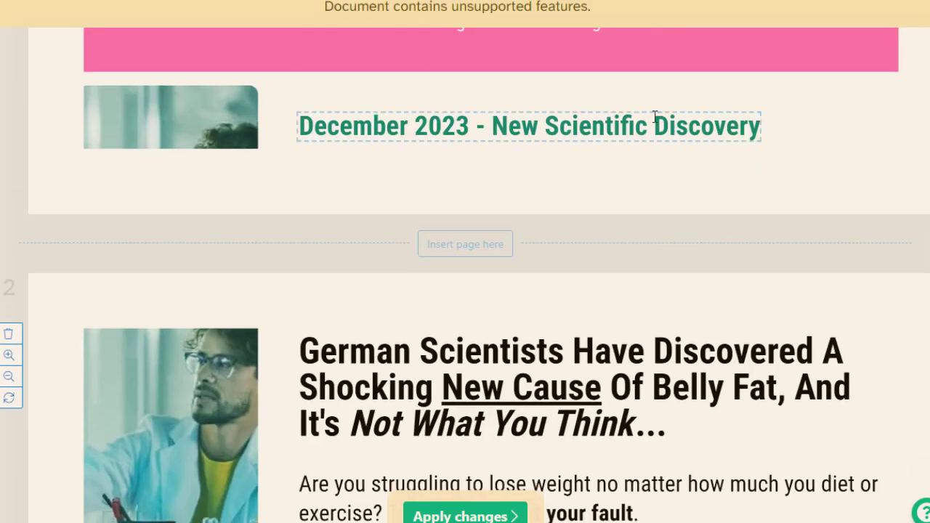
click(664, 126)
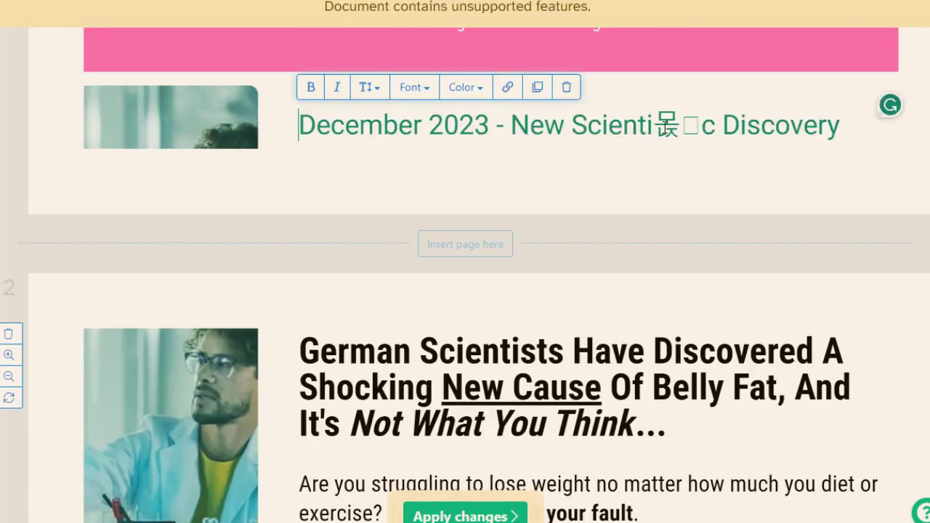
click(869, 131)
click(663, 81)
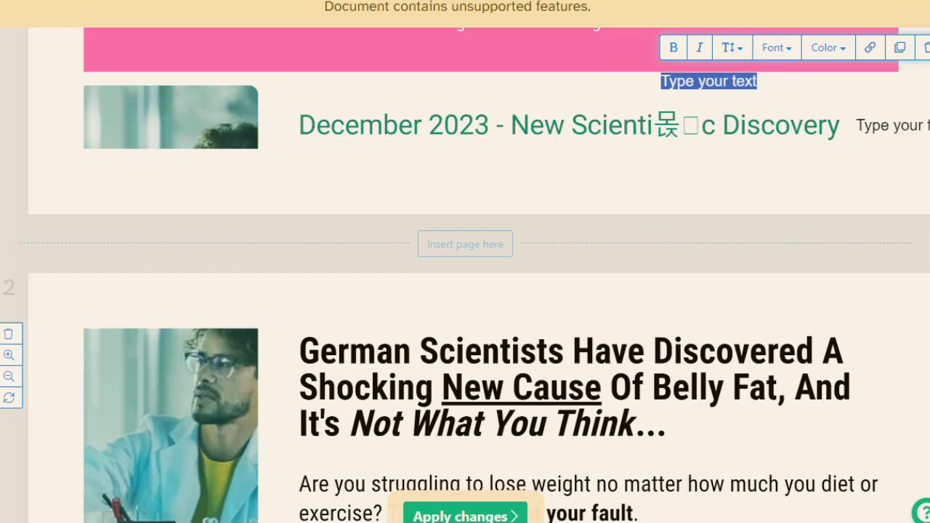
- Scroll the PDF down to the 6 BOTTLES $39 offer box
scroll(491, 275, down, 10)
scroll(491, 275, up, 1)
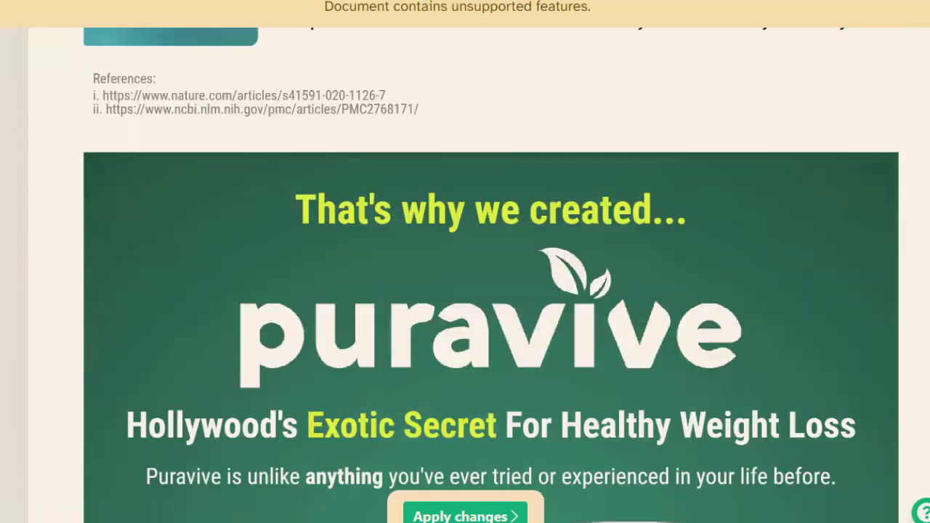
scroll(491, 275, down, 15)
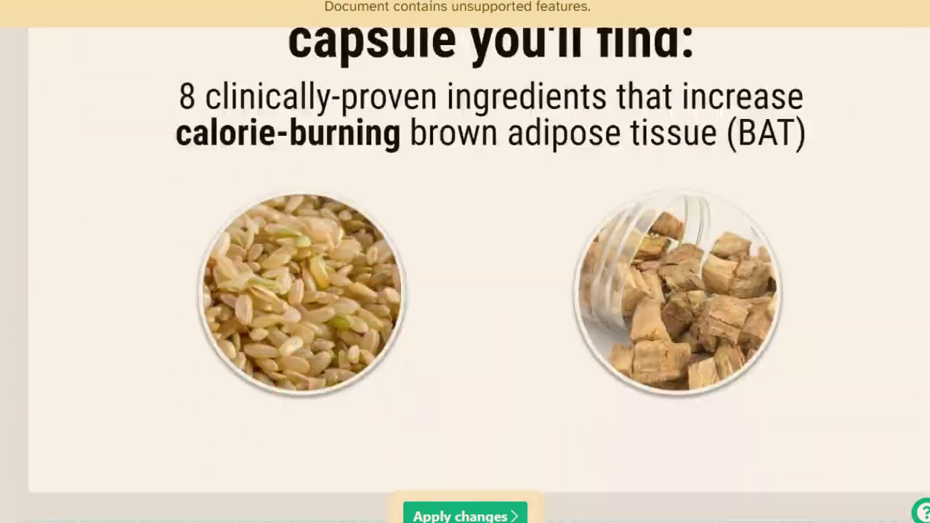
scroll(491, 276, down, 15)
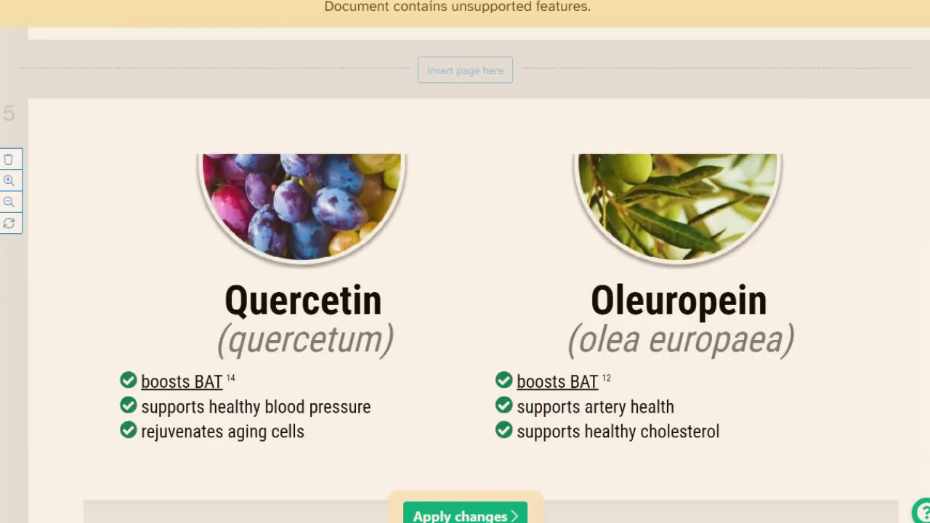
scroll(491, 276, down, 15)
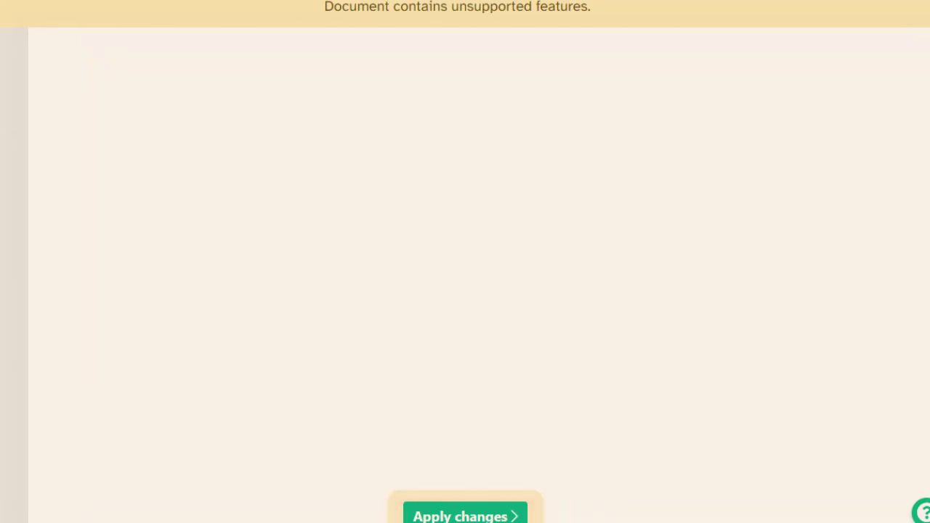
scroll(492, 275, down, 15)
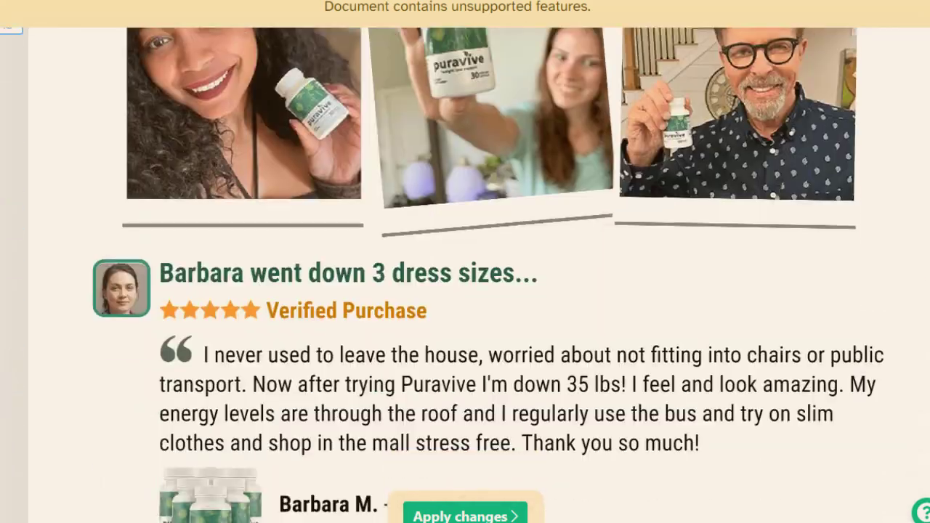
scroll(491, 275, down, 2)
scroll(491, 275, down, 6)
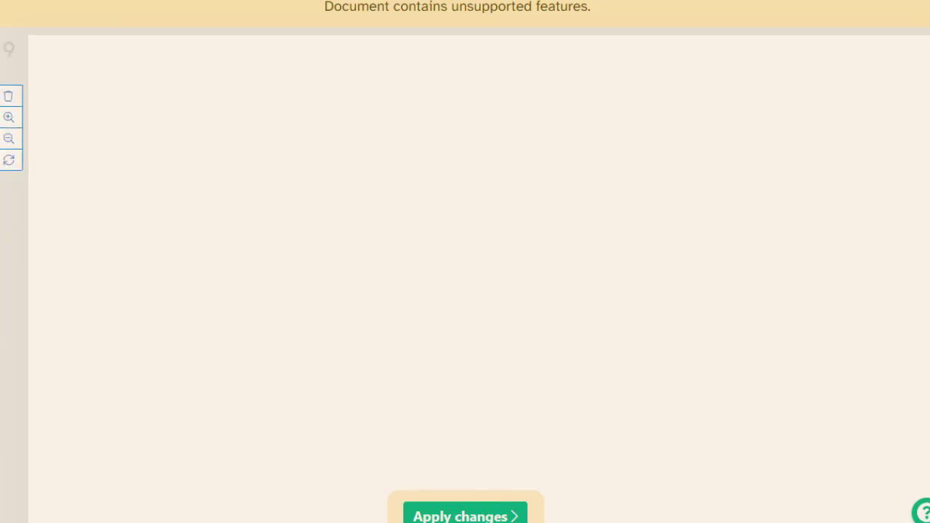
scroll(465, 276, down, 20)
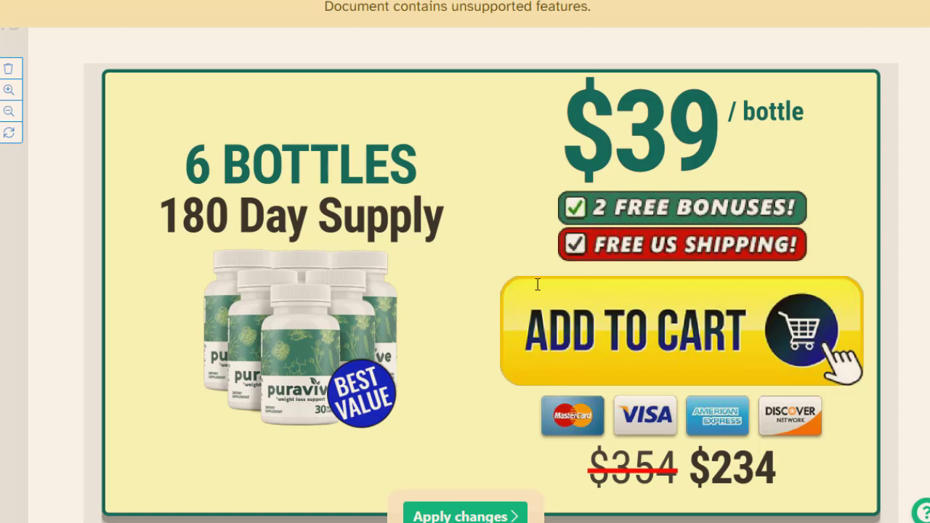
- Inspect the existing link on the 6-bottle offer box in Links mode
click(211, 9)
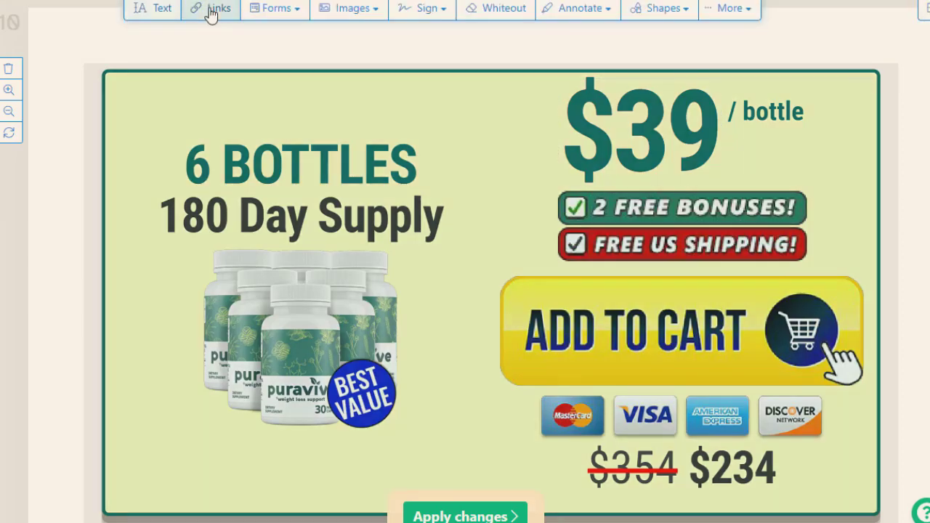
click(491, 259)
click(490, 177)
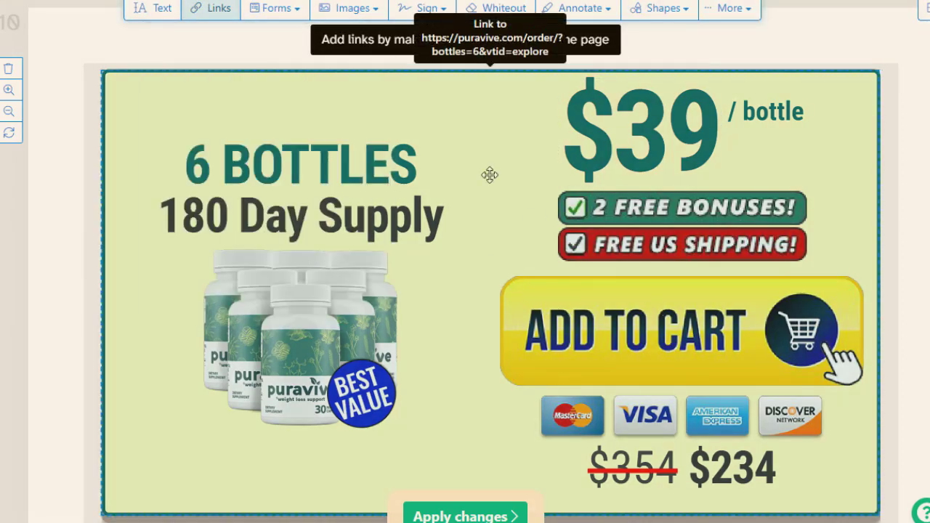
click(491, 244)
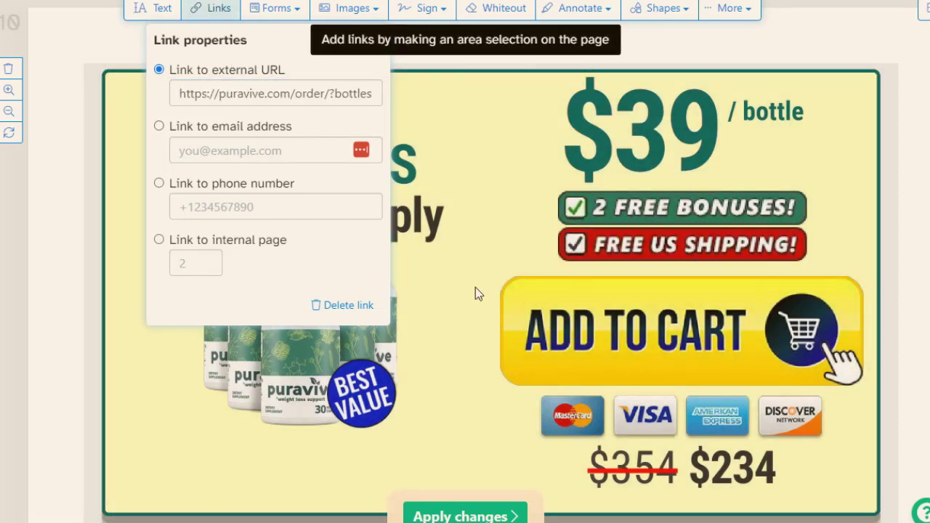
click(476, 292)
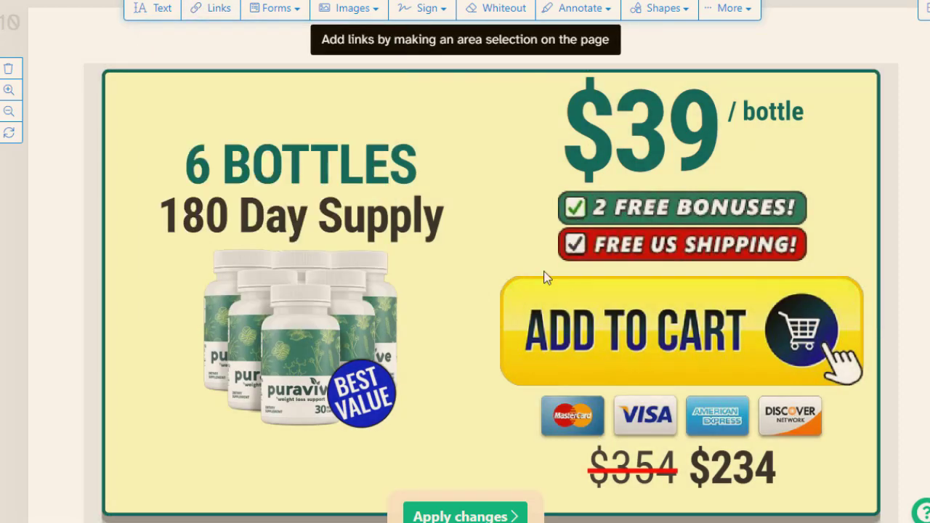
click(212, 9)
click(216, 8)
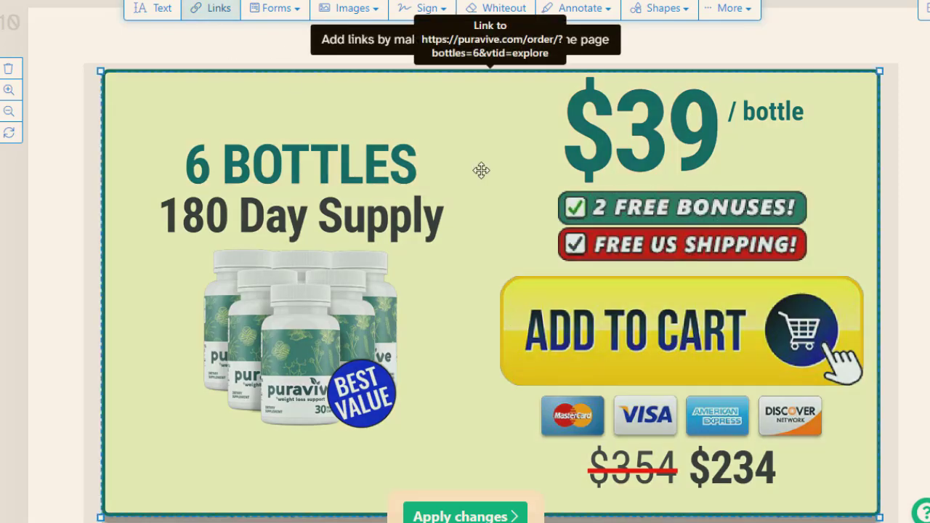
- Replace the offer box link's old Puravive order URL with the ClickBank HopLink
click(656, 310)
triple_click(314, 102)
key(BackSpace)
key(ctrl+v)
key(Return)
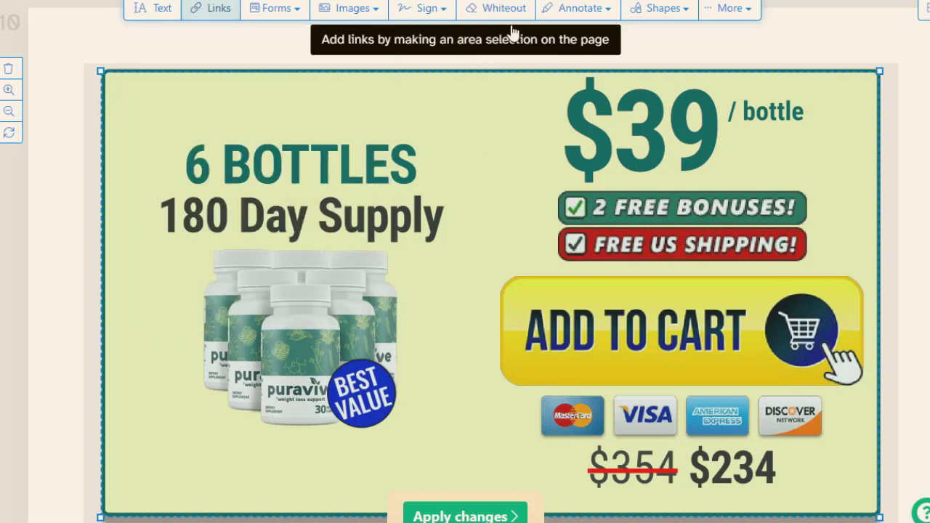
scroll(492, 145, down, 8)
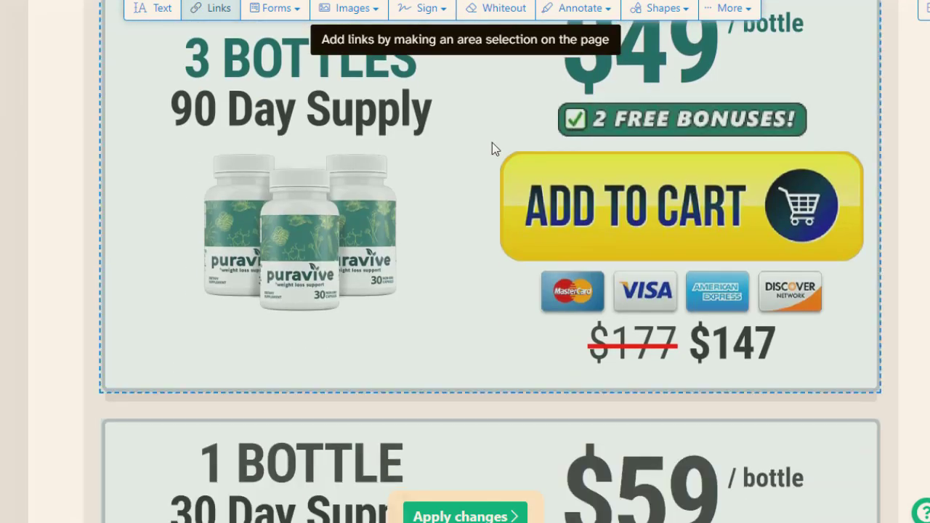
scroll(489, 137, up, 8)
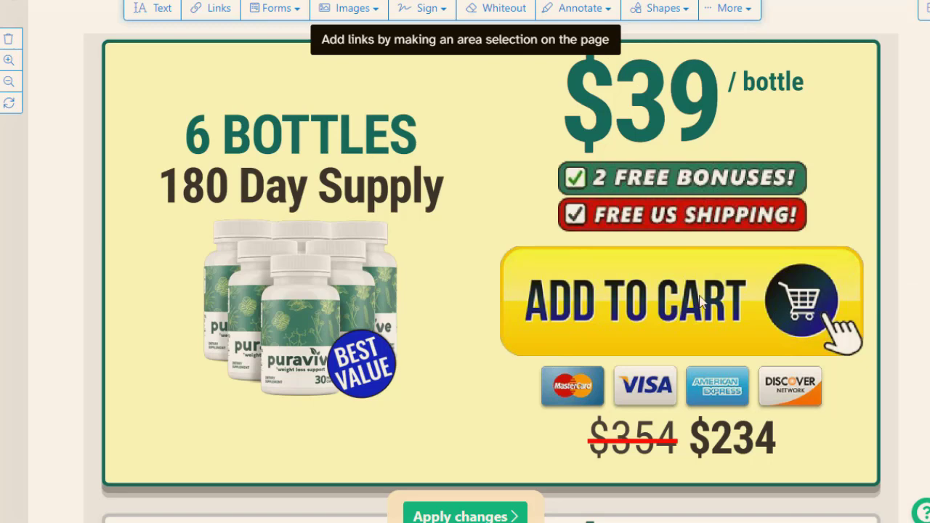
- Add a new HopLink link area over the 6-bottle price and Add to Cart button
click(211, 8)
mouse_move(520, 242)
mouse_down()
mouse_move(666, 320)
mouse_move(512, 234)
mouse_up()
drag(901, 43, 486, 361)
key(ctrl+a)
key(ctrl+v)
key(Return)
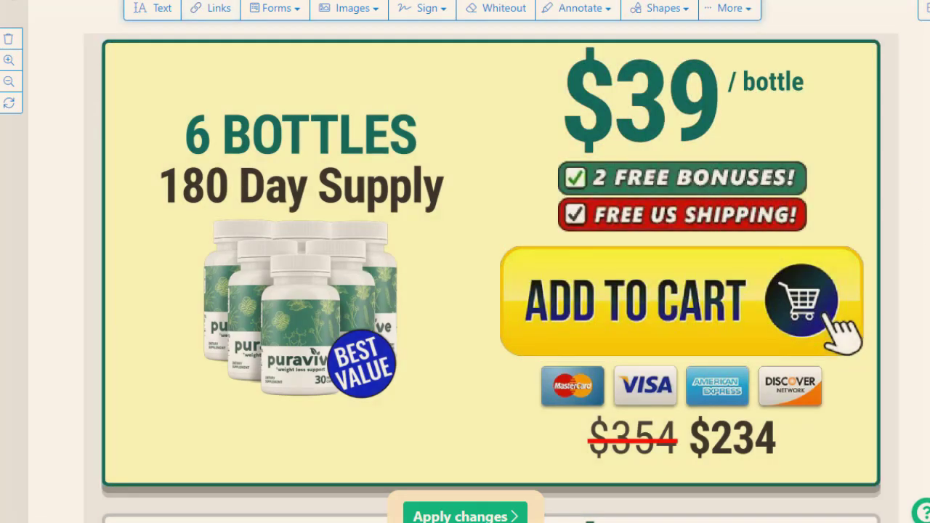
scroll(742, 258, down, 6)
- Link the 3-bottle card's price and cart areas to the ClickBank HopLink
click(194, 16)
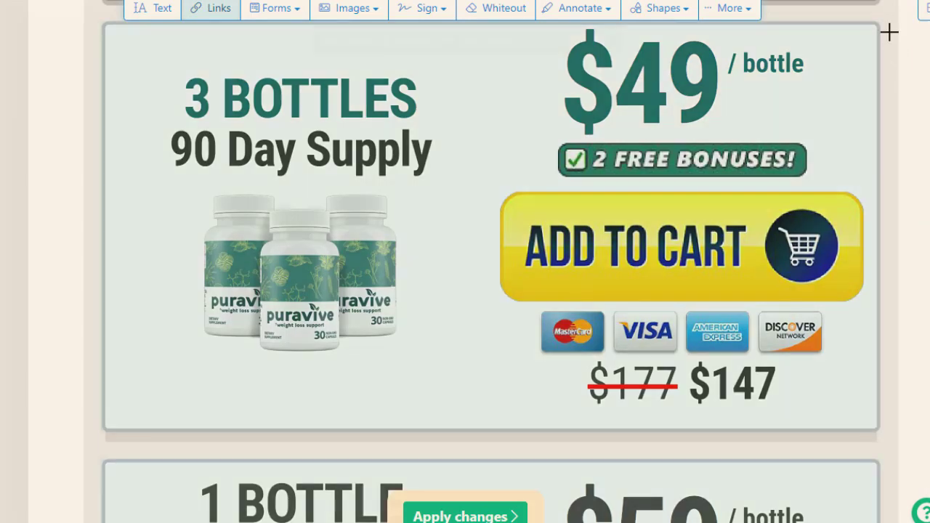
drag(890, 29, 482, 298)
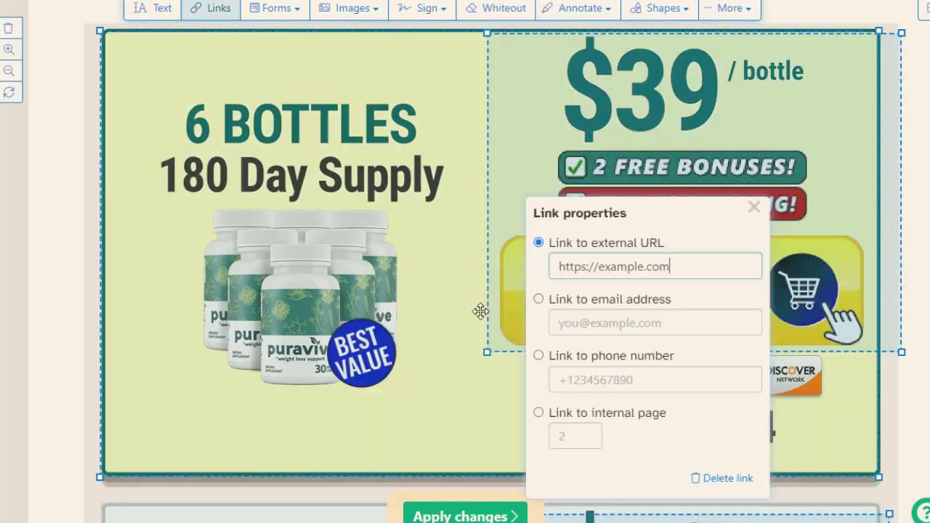
triple_click(565, 266)
key(ctrl+v)
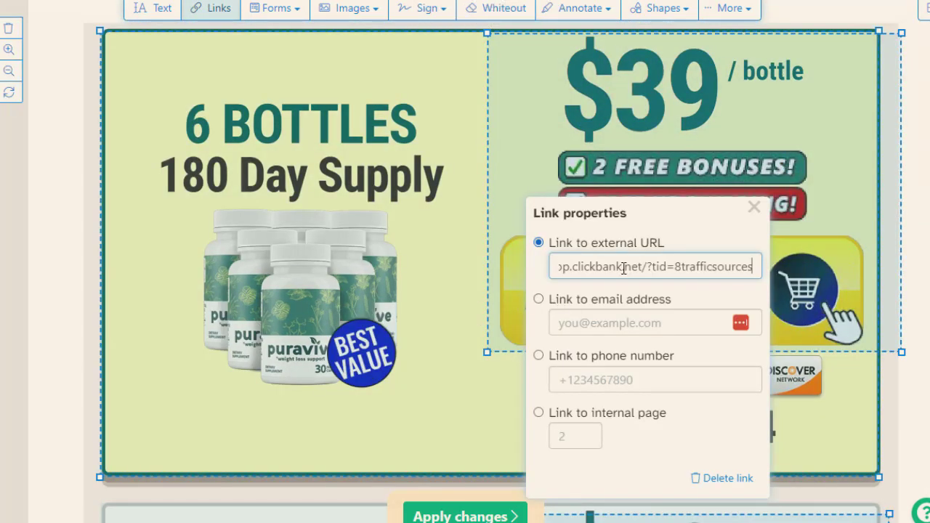
key(Return)
scroll(856, 309, down, 10)
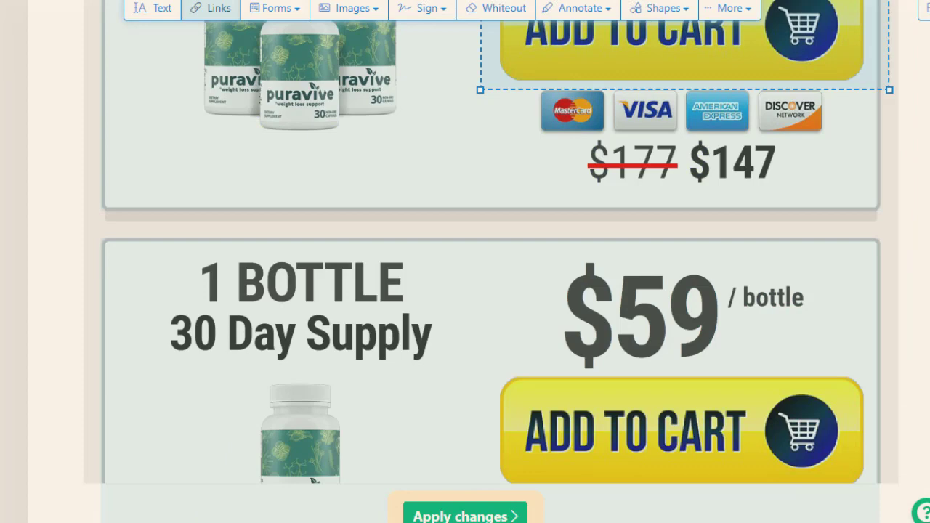
scroll(871, 291, down, 3)
drag(894, 49, 490, 267)
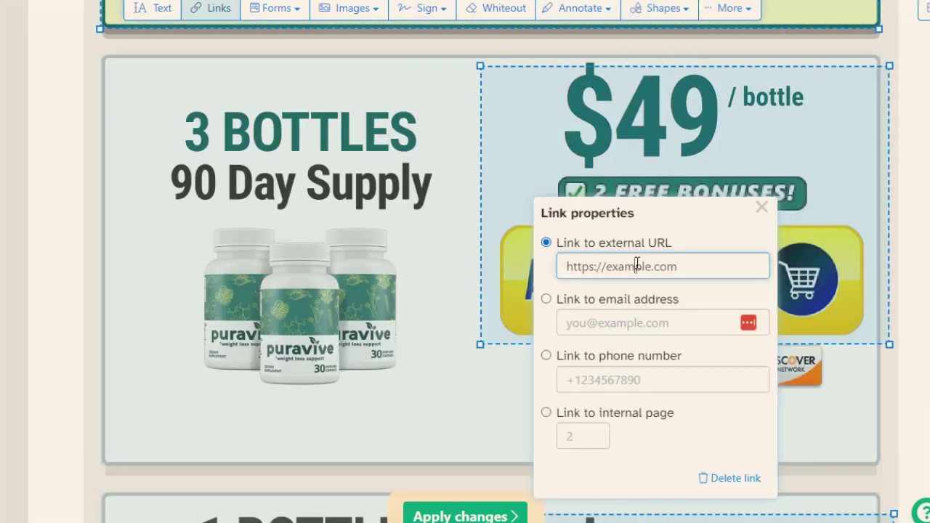
triple_click(637, 265)
key(ctrl+v)
key(Return)
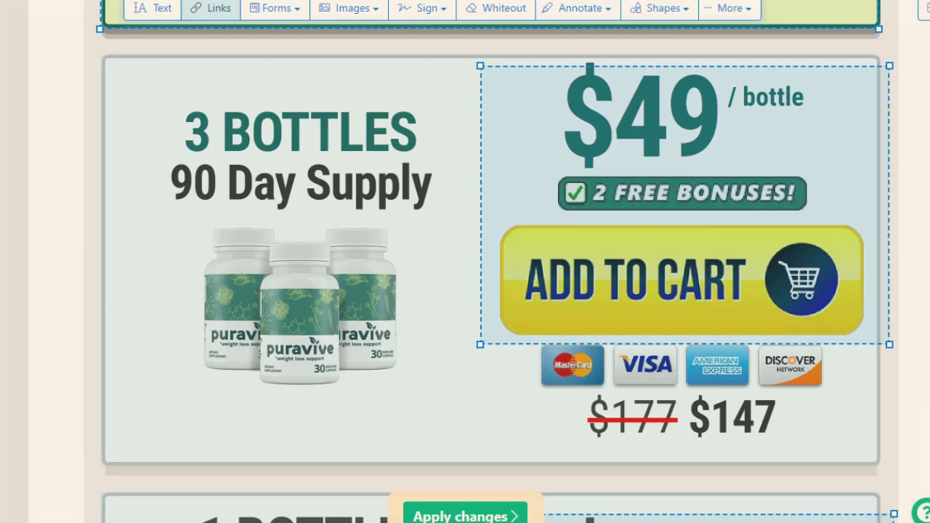
- Add a HopLink over the 6-bottle cart area, dismissing an empty extra link
scroll(465, 262, down, 20)
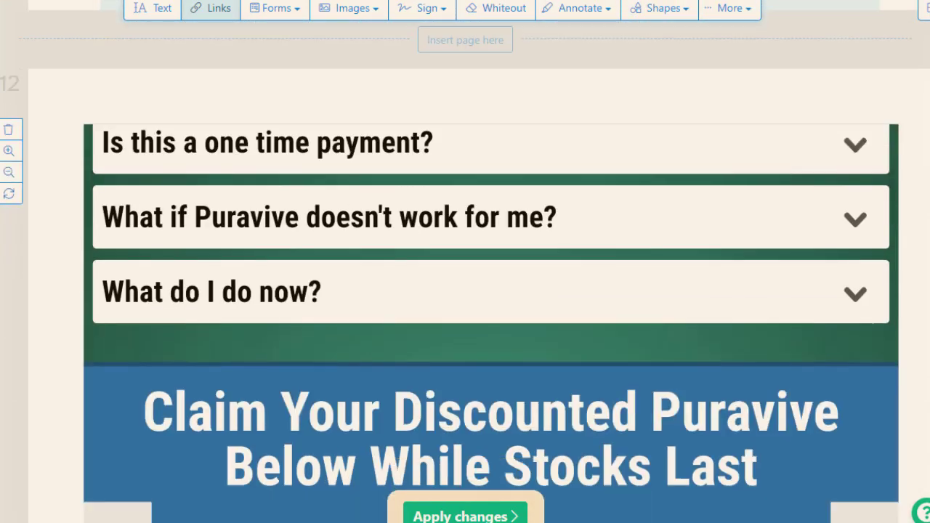
scroll(465, 262, down, 7)
drag(888, 223, 476, 389)
click(663, 6)
key(ctrl+v)
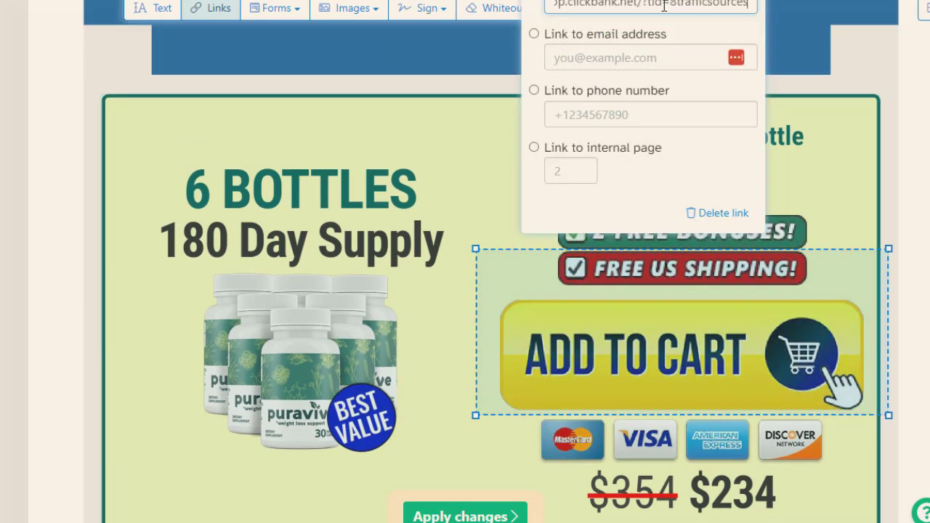
key(Return)
scroll(465, 262, down, 8)
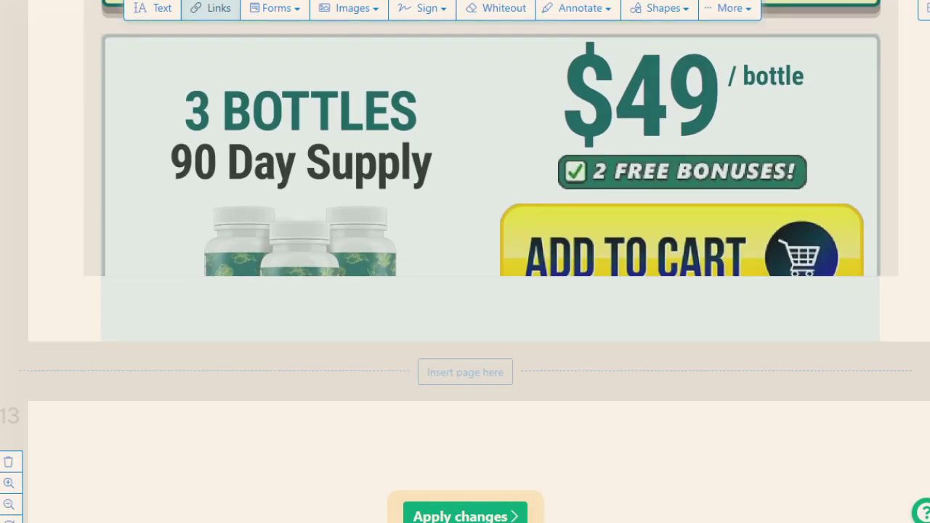
drag(907, 83, 605, 276)
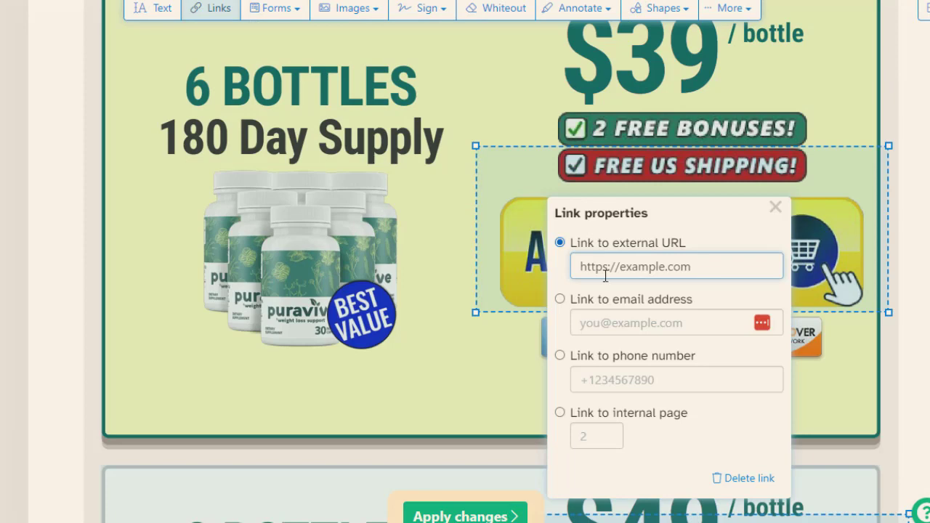
key(Return)
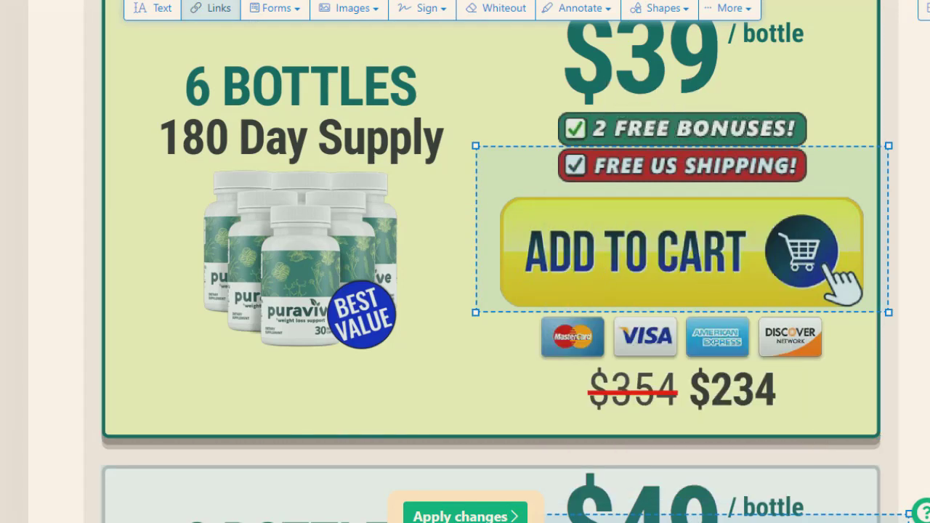
- Link the 1-bottle $59 price and cart to the ClickBank HopLink
scroll(528, 246, down, 12)
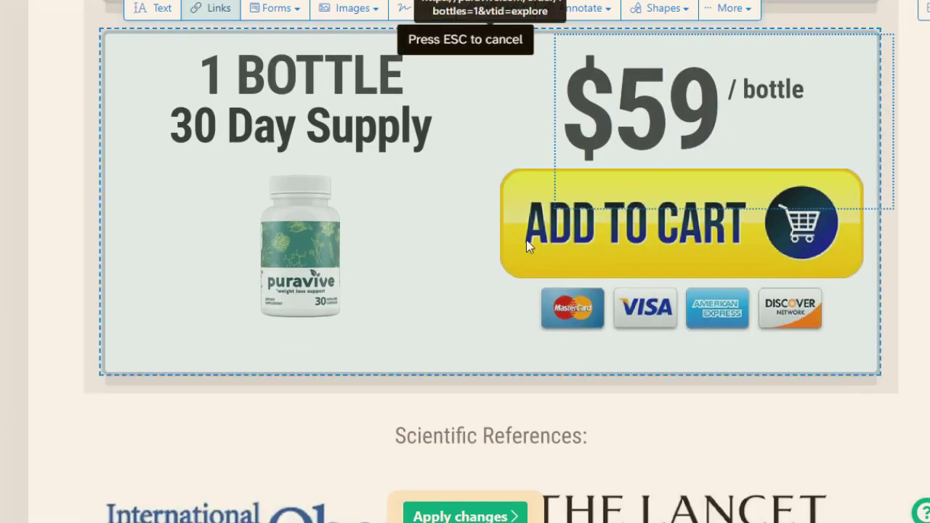
drag(527, 246, 483, 340)
click(627, 62)
key(ctrl+v)
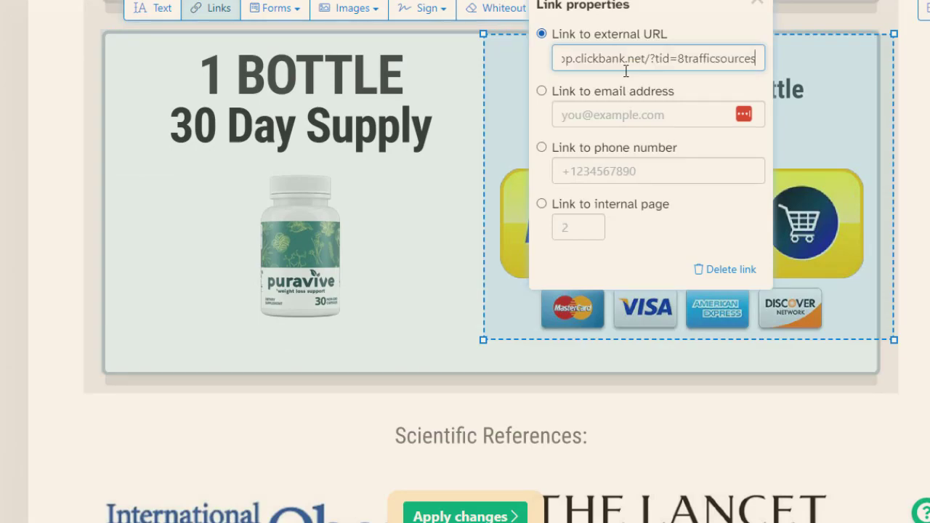
key(Return)
scroll(627, 70, down, 12)
scroll(465, 290, up, 15)
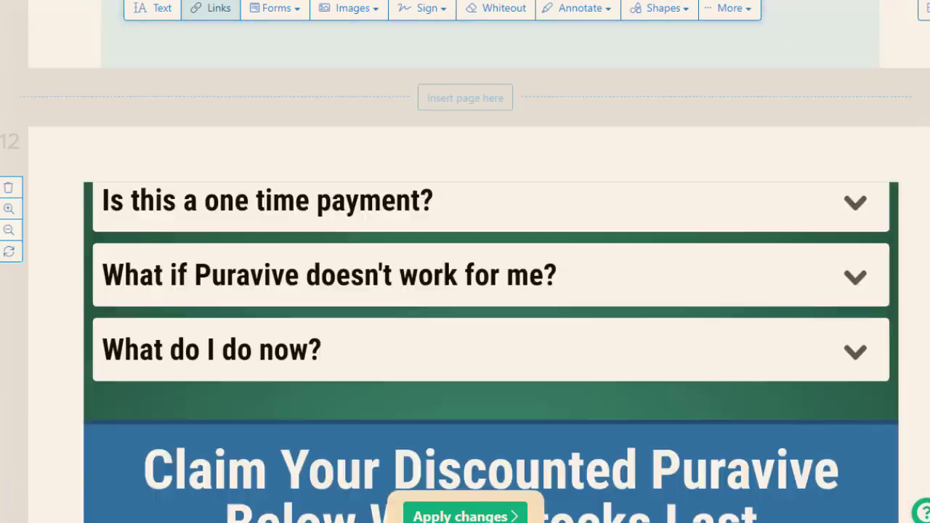
scroll(897, 98, up, 15)
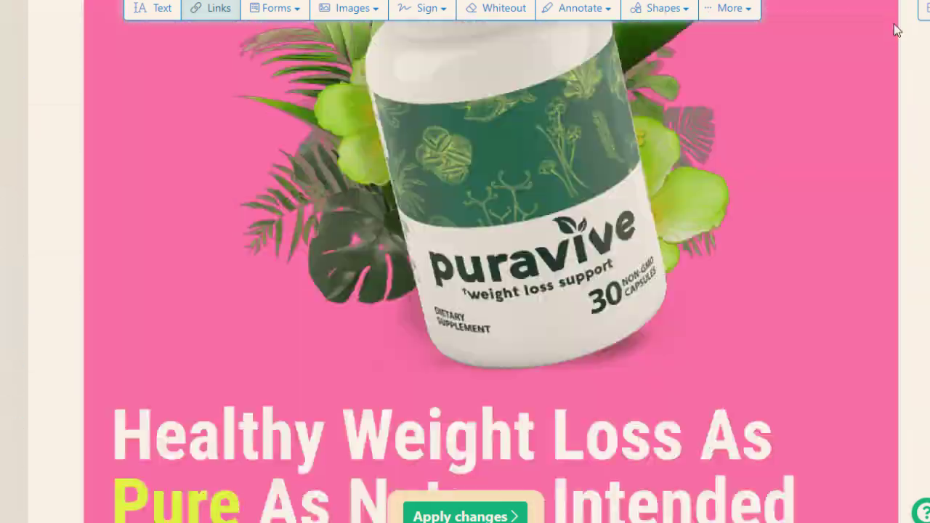
scroll(897, 31, down, 10)
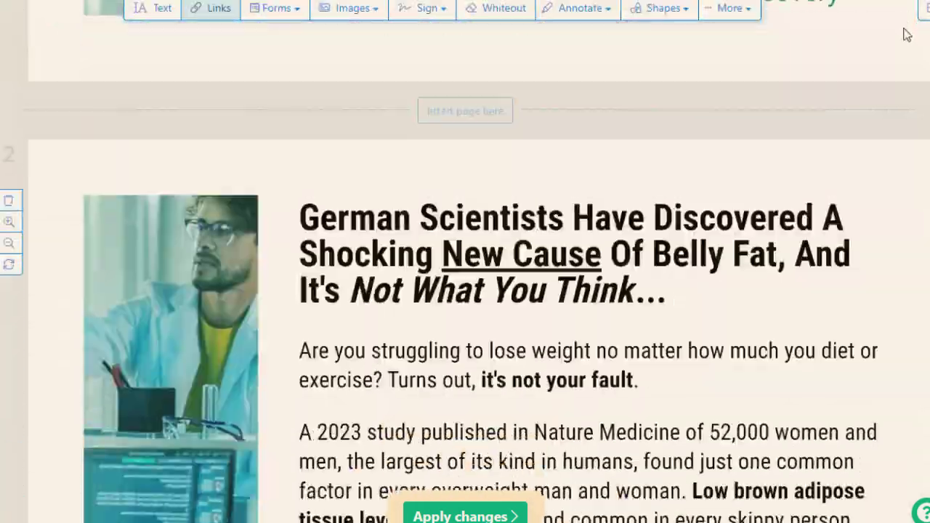
scroll(906, 34, down, 15)
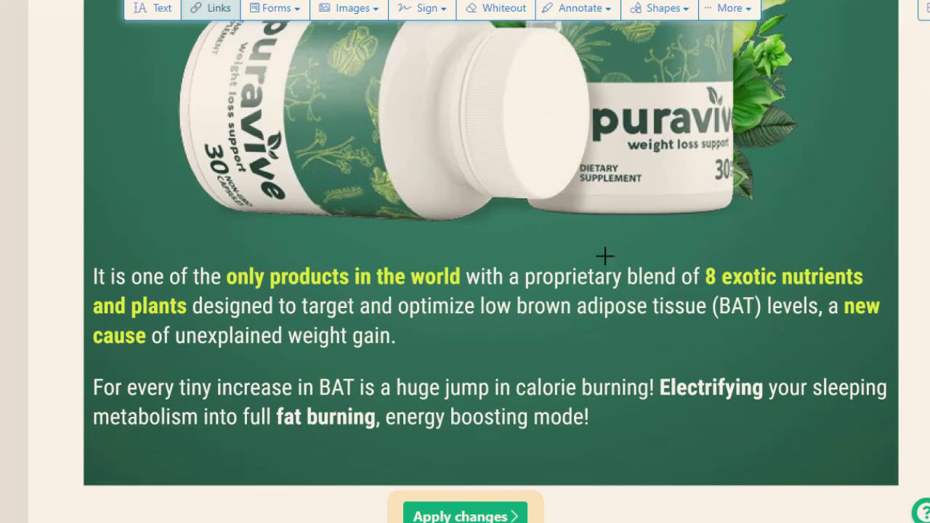
- Apply the link edits, keep the unused text edits, and download the 14-page Puravive PDF
click(442, 510)
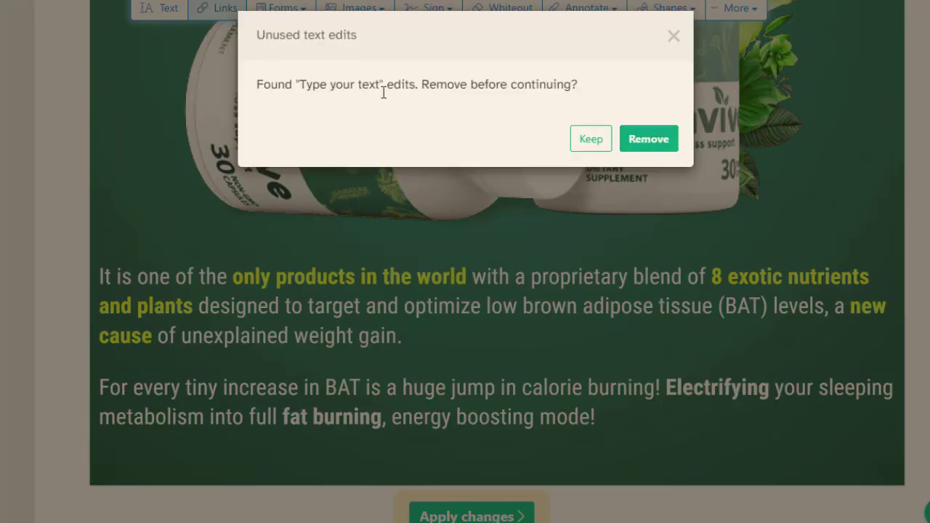
click(596, 145)
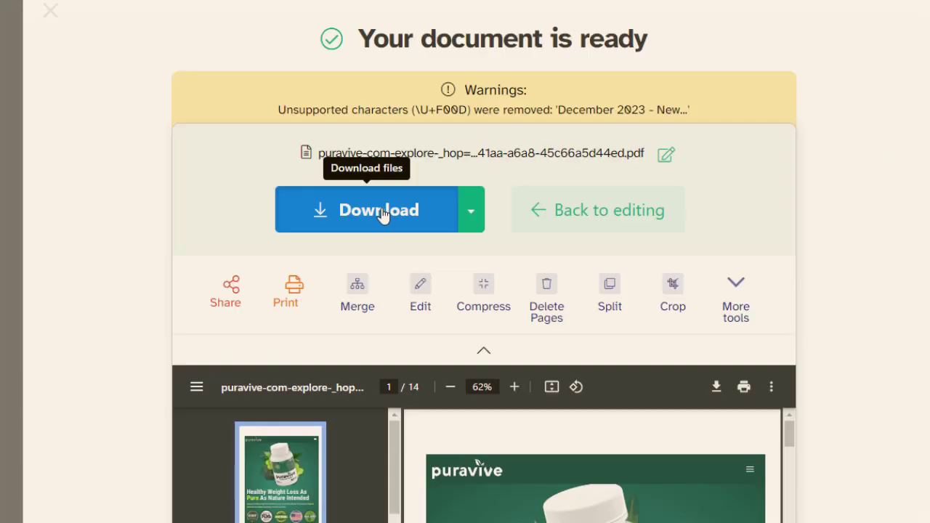
click(383, 211)
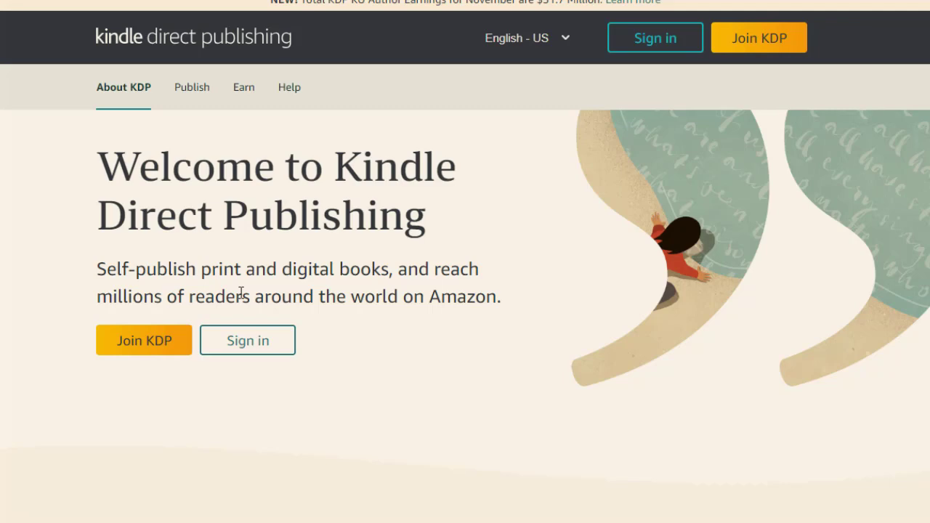
- Scroll down the Amazon KDP landing page, then jump back to the top
scroll(465, 261, down, 15)
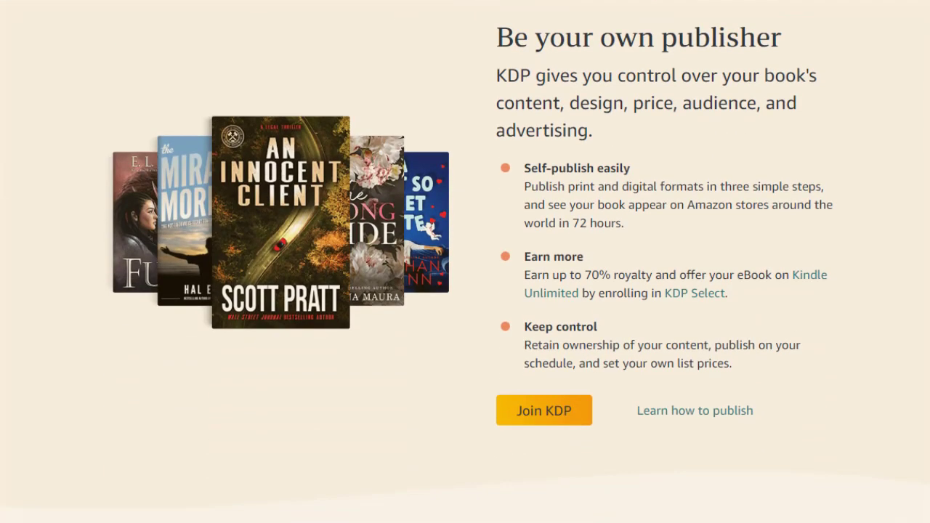
scroll(465, 261, down, 15)
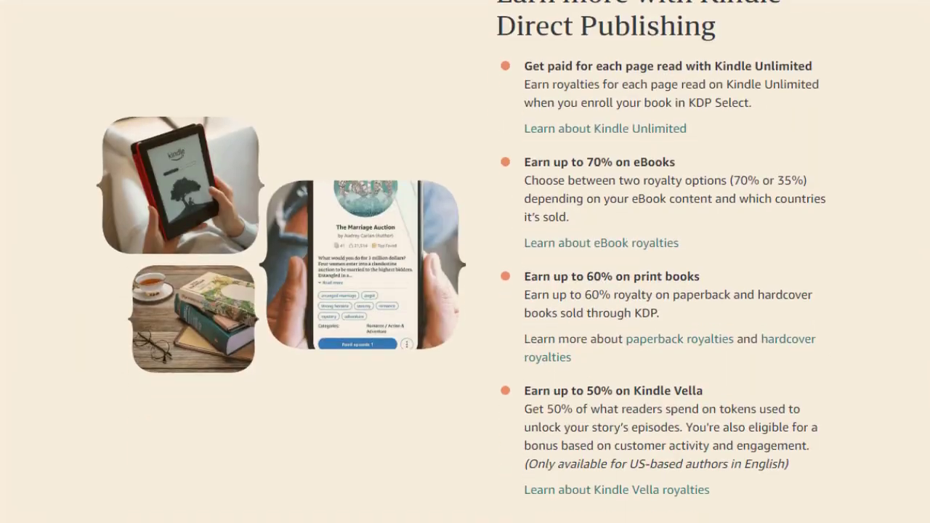
scroll(465, 262, down, 10)
key(Home)
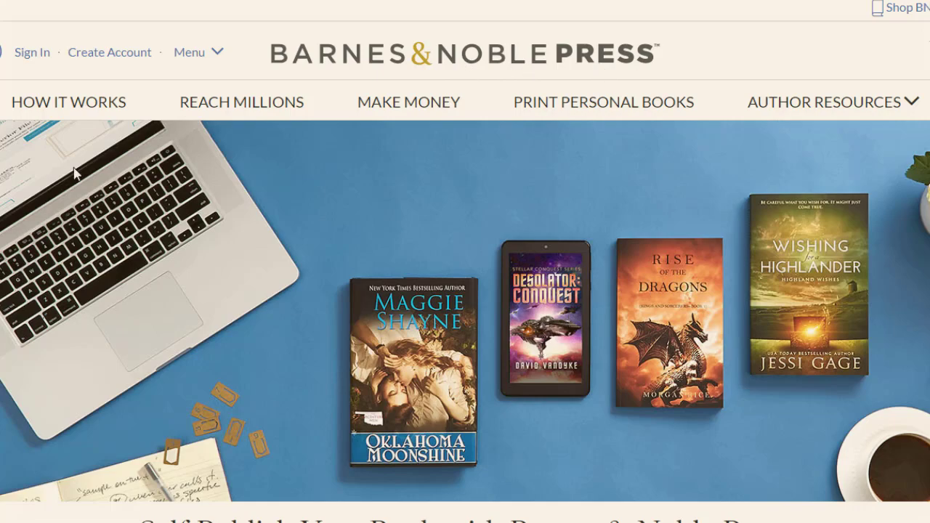
- Scroll the B&N Press homepage to the royalty calculator and check the 9.99 retail price
scroll(153, 67, down, 10)
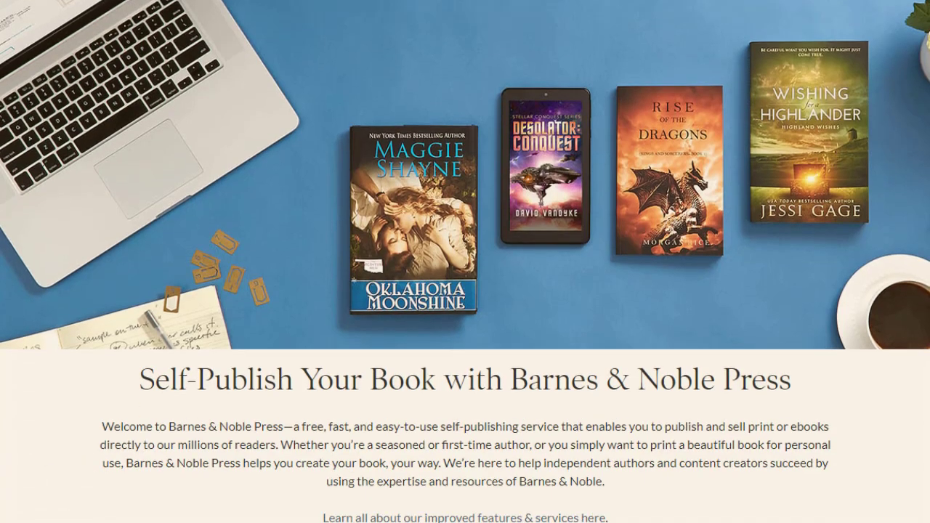
scroll(465, 262, down, 10)
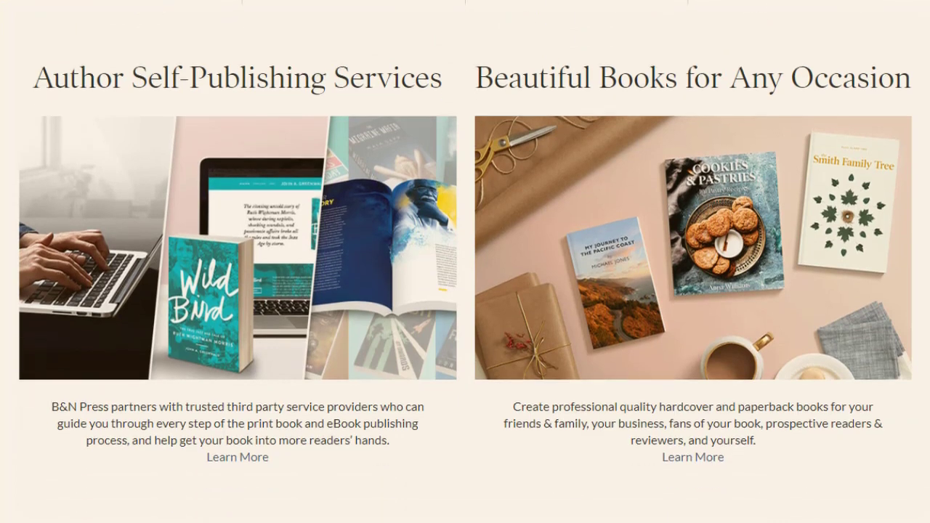
scroll(804, 202, down, 3)
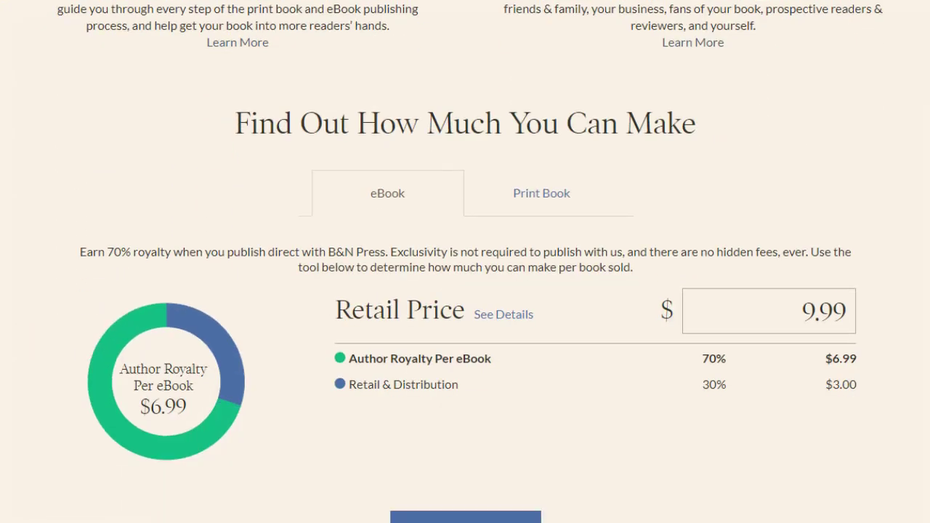
click(818, 131)
click(880, 204)
scroll(879, 204, down, 4)
scroll(465, 262, down, 10)
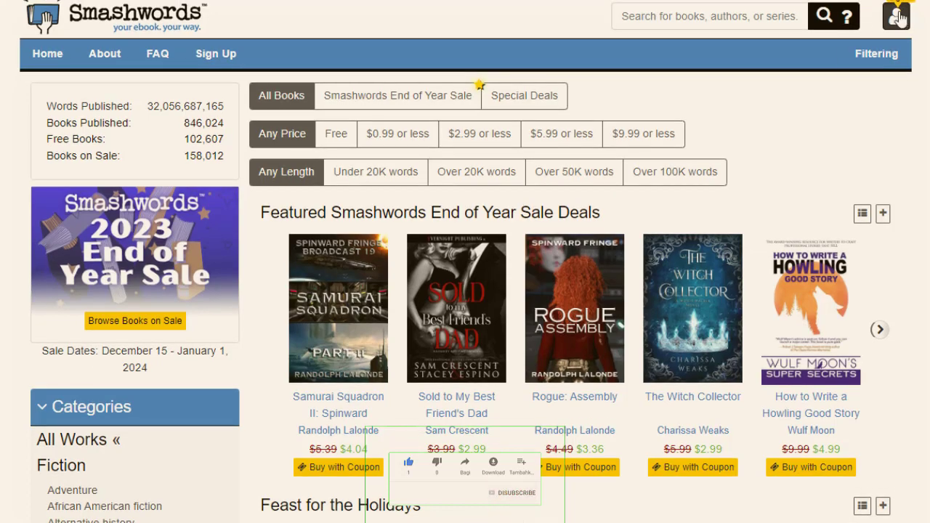
- Browse the Smashwords storefront's End of Year Sale listings, then return to the top
scroll(465, 290, down, 2)
scroll(465, 290, down, 4)
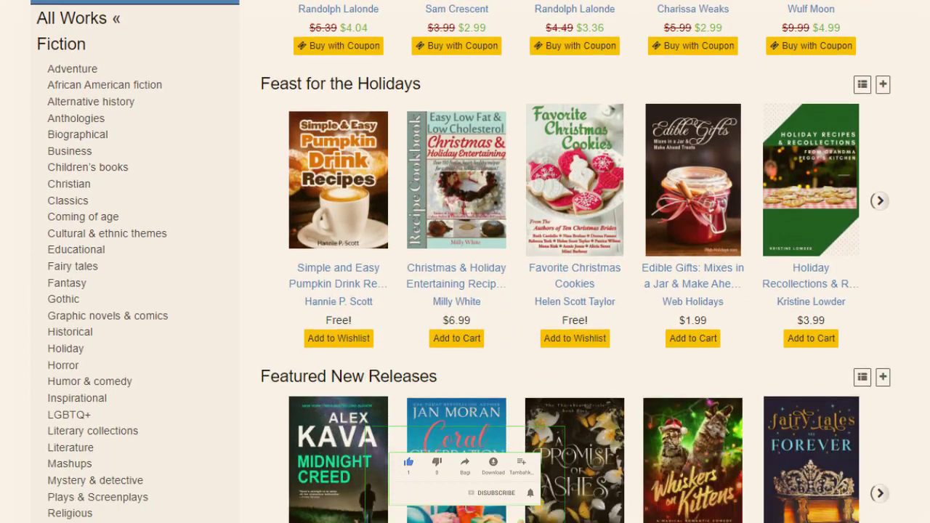
scroll(465, 290, down, 1)
scroll(307, 271, up, 1)
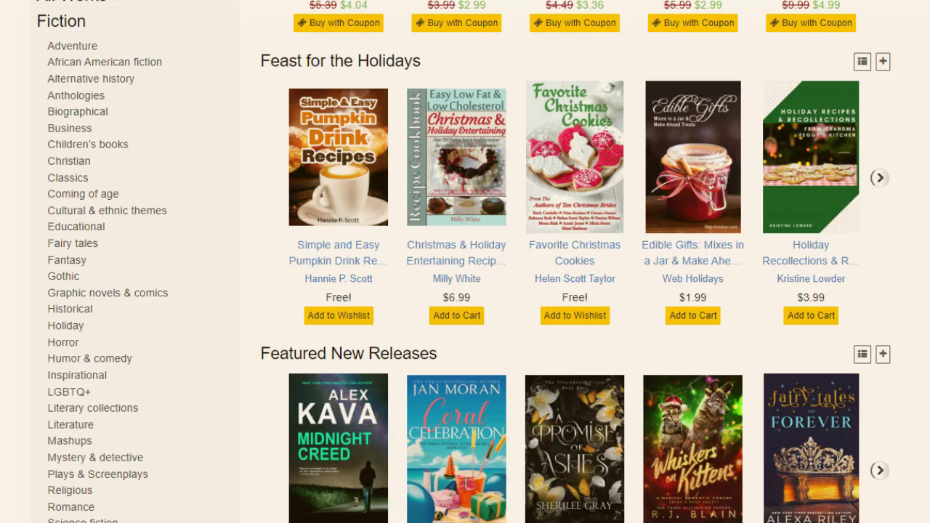
scroll(605, 183, down, 6)
scroll(574, 262, down, 11)
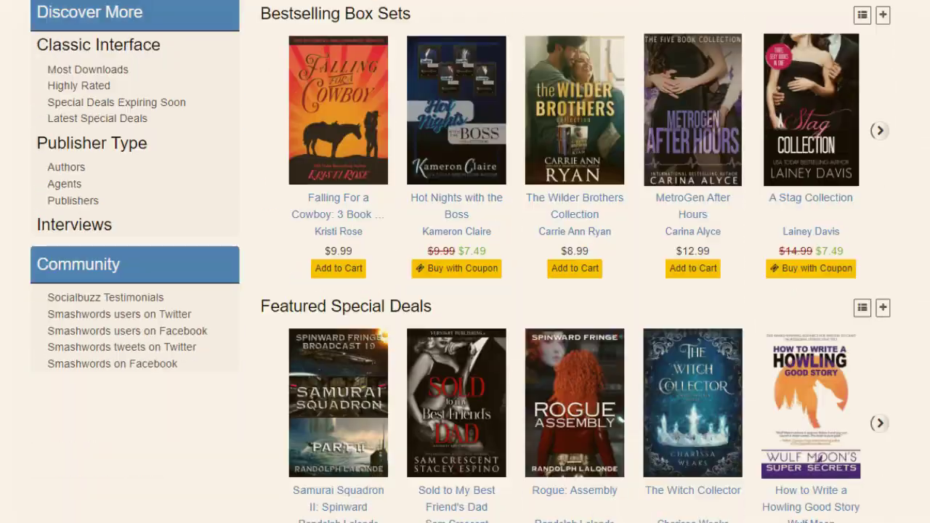
scroll(913, 436, down, 15)
scroll(913, 436, down, 5)
key(Home)
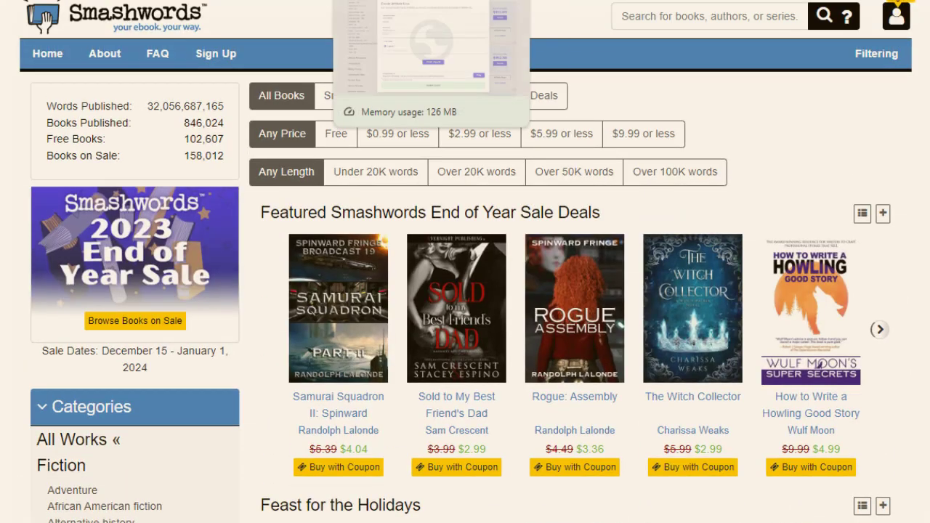
- Dismiss ClickBank's Create Affiliate Link dialog over Top Offers, then move on to Apple Books
click(407, 0)
click(883, 115)
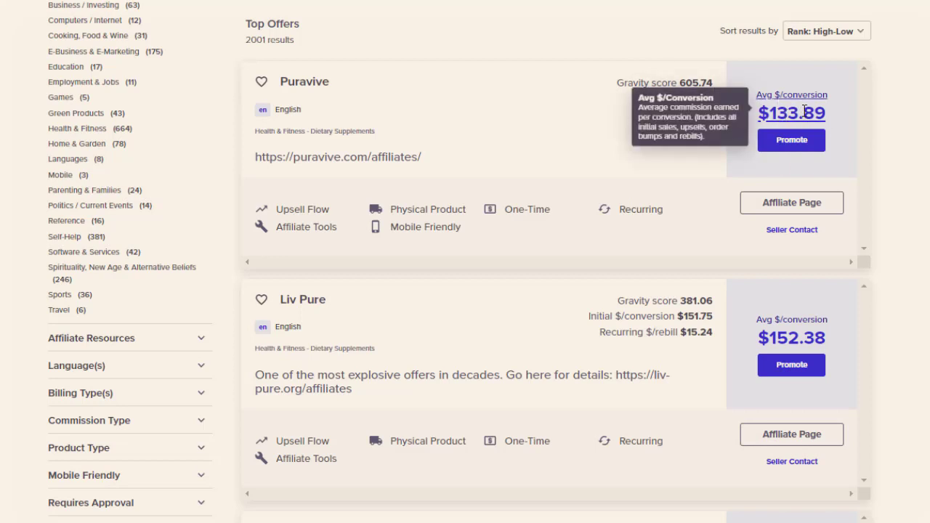
key(ctrl+Tab)
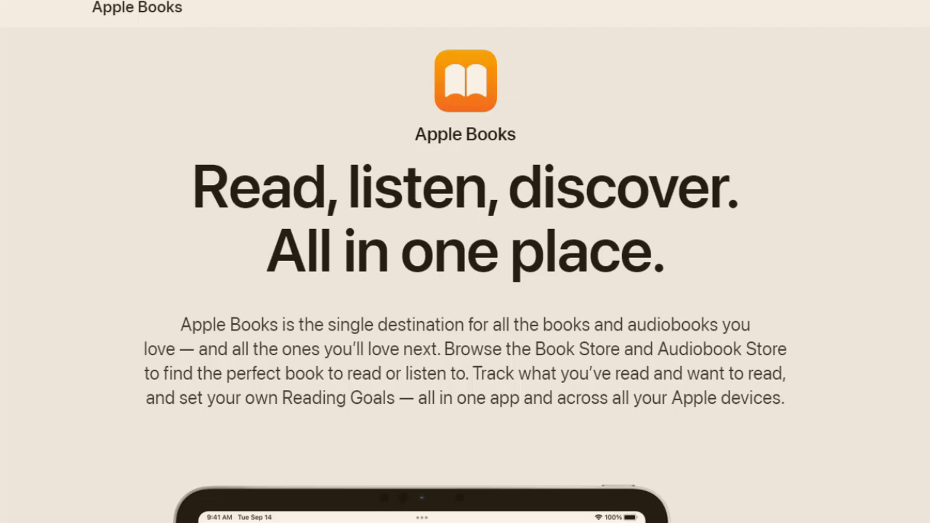
- Scroll the Apple Books feature page through Reading Now, Library, Search and Reading Goals
scroll(465, 262, down, 10)
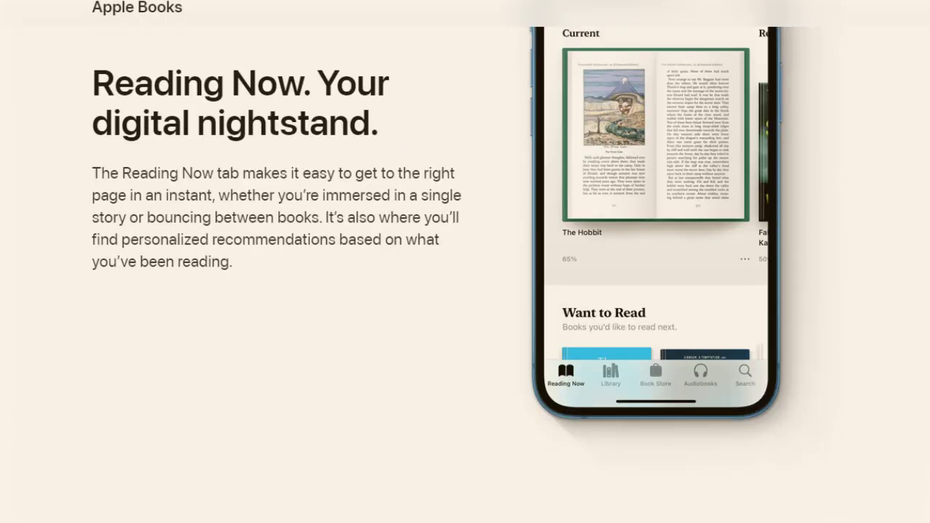
scroll(465, 261, down, 15)
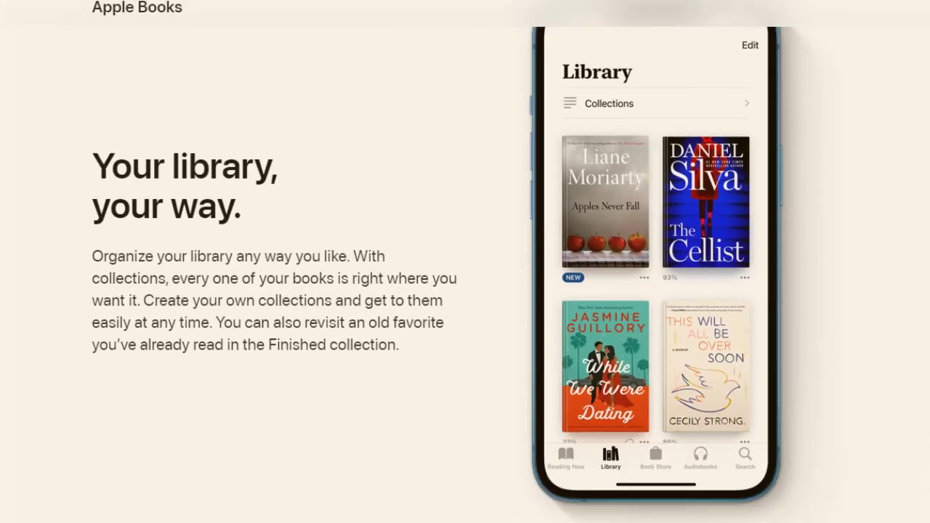
scroll(465, 261, down, 15)
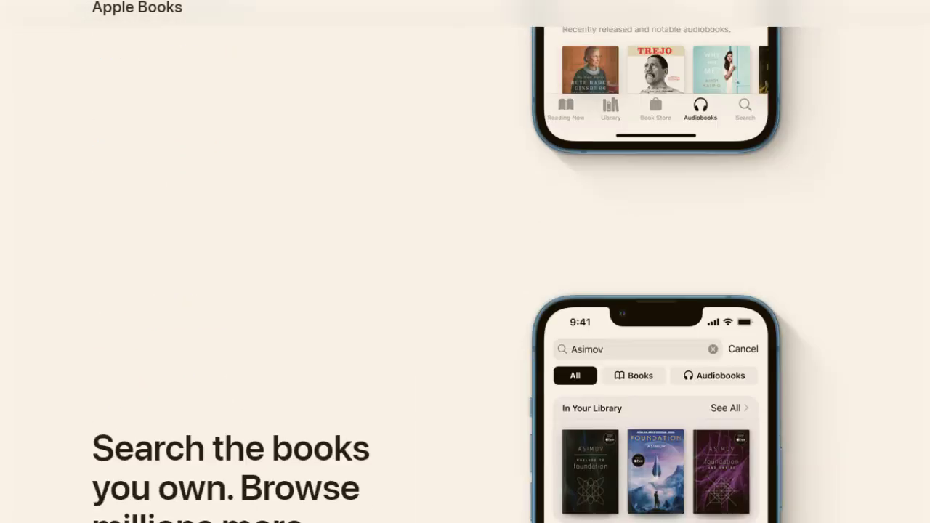
scroll(465, 262, down, 10)
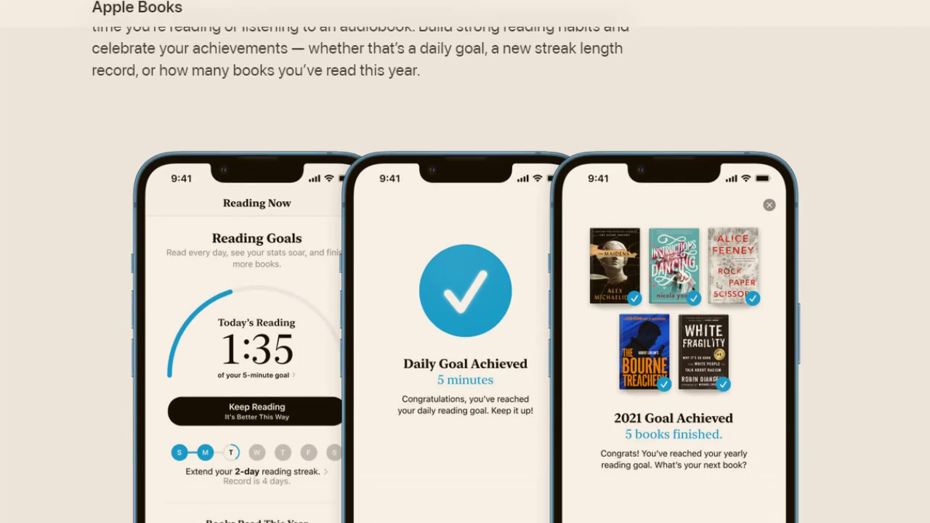
scroll(465, 262, down, 1)
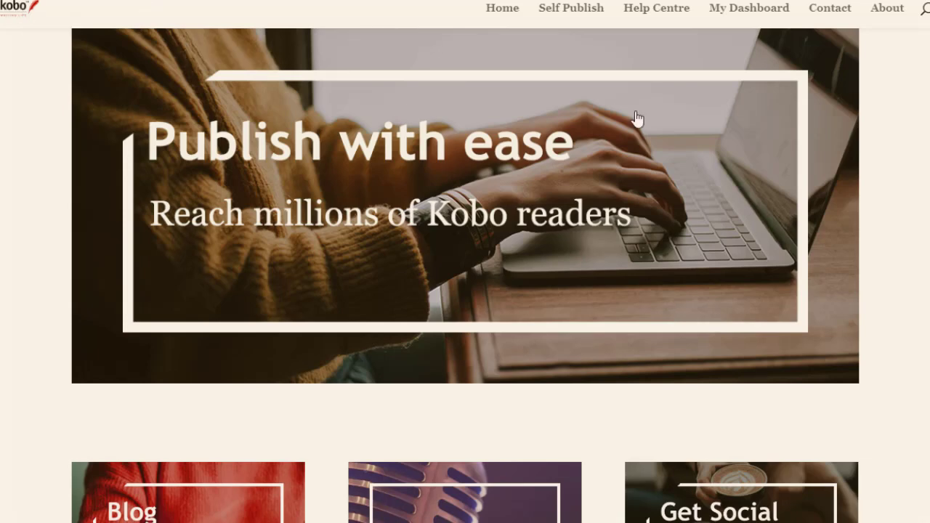
- Scroll the Kobo Writing Life 'Publish with ease' page down to its footer
scroll(885, 65, down, 10)
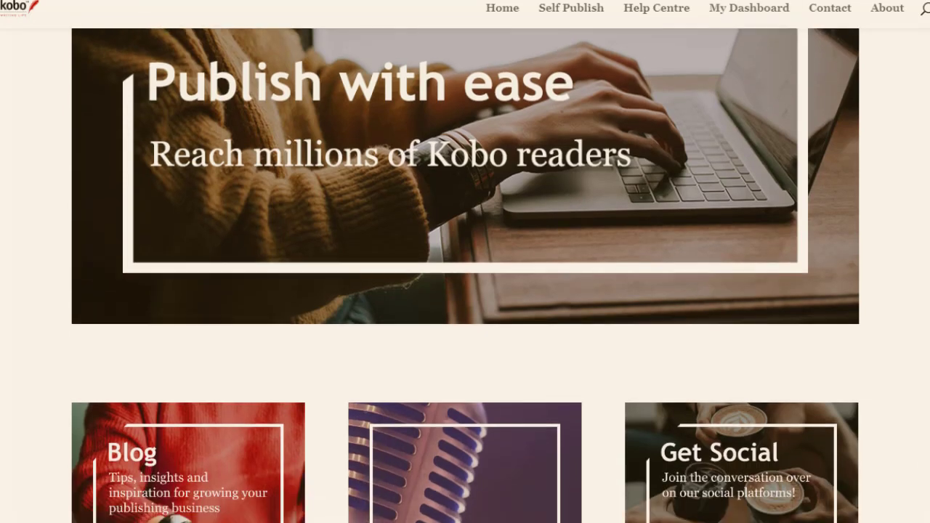
scroll(465, 262, down, 3)
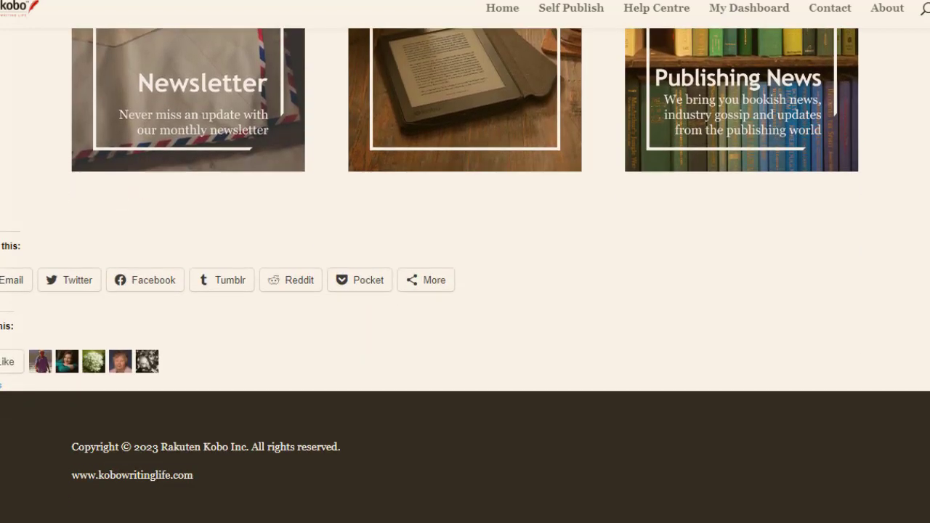
scroll(465, 262, up, 15)
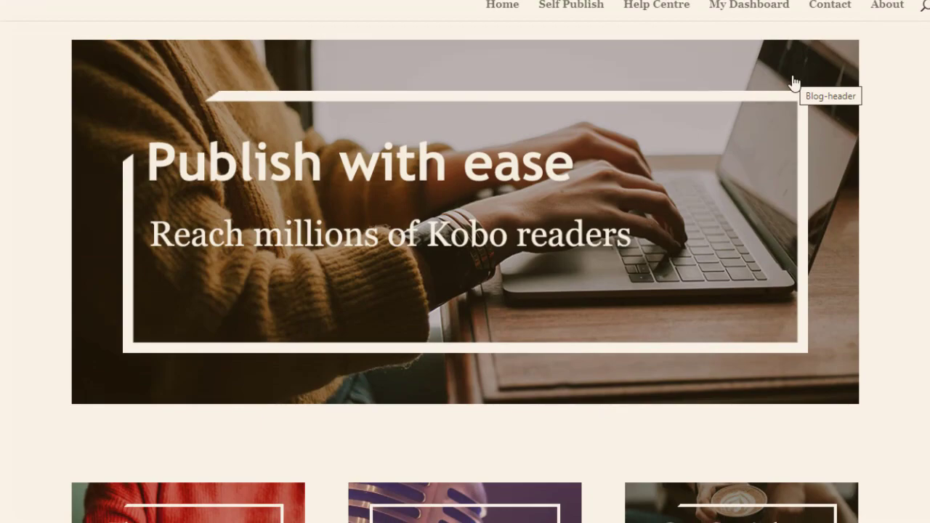
scroll(793, 82, down, 8)
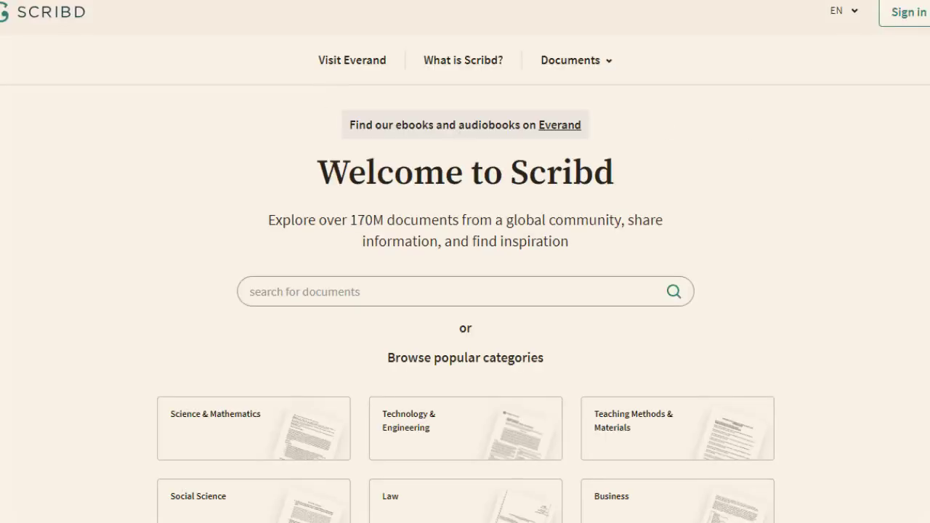
scroll(465, 291, down, 20)
scroll(465, 290, down, 5)
scroll(465, 291, up, 20)
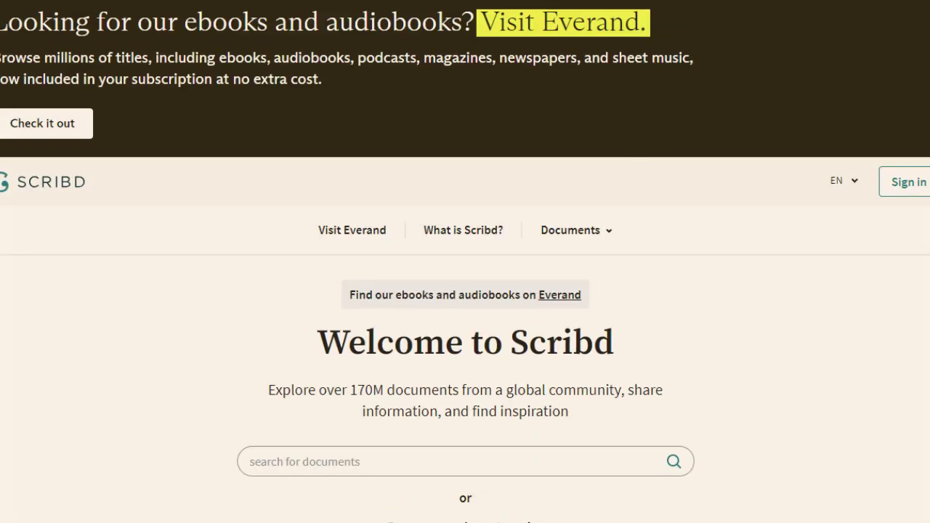
scroll(466, 290, down, 3)
drag(350, 158, 697, 171)
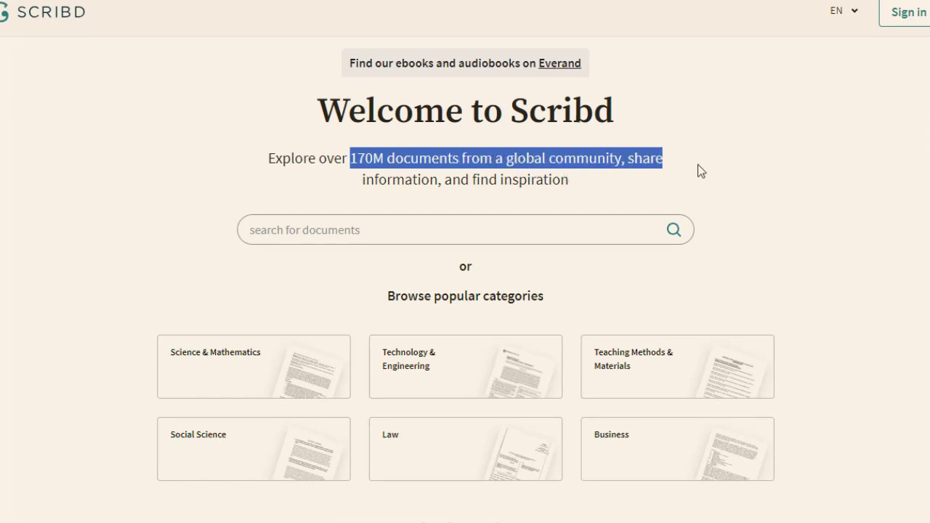
click(705, 169)
scroll(544, 138, up, 3)
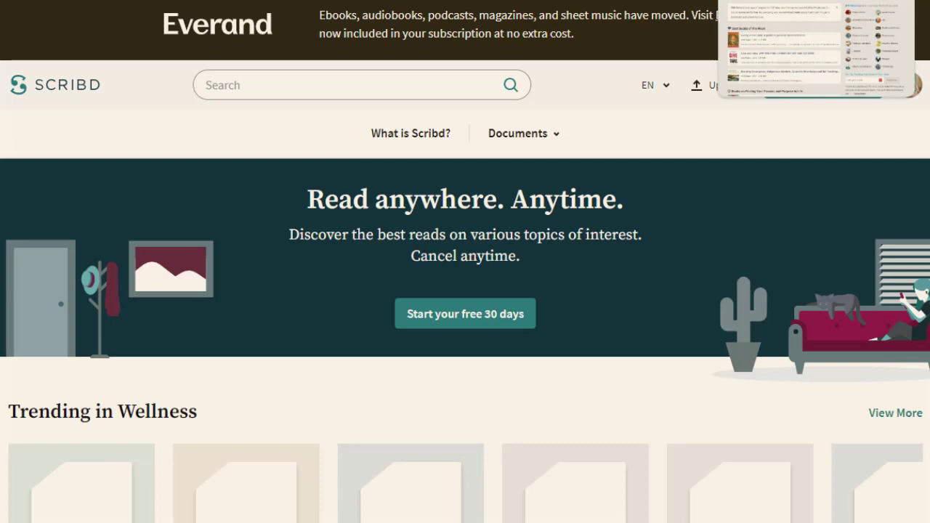
scroll(465, 291, down, 3)
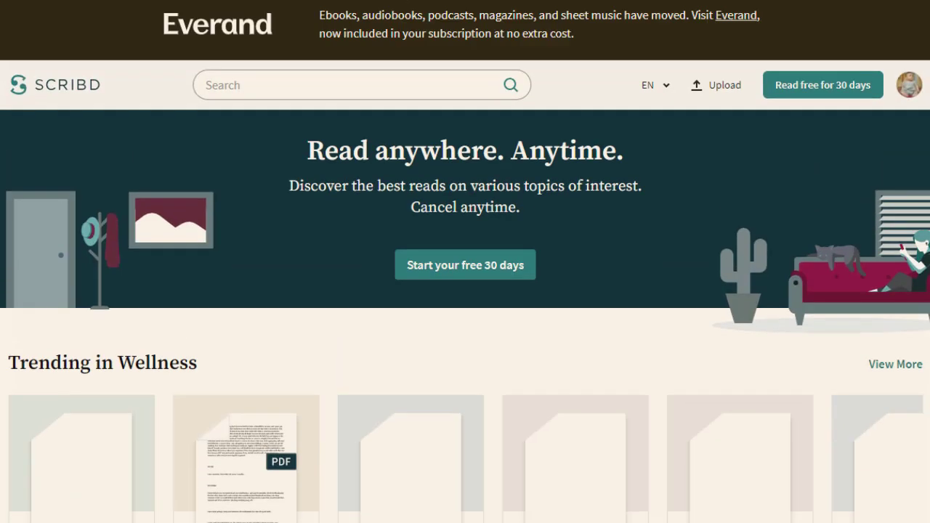
scroll(465, 290, down, 5)
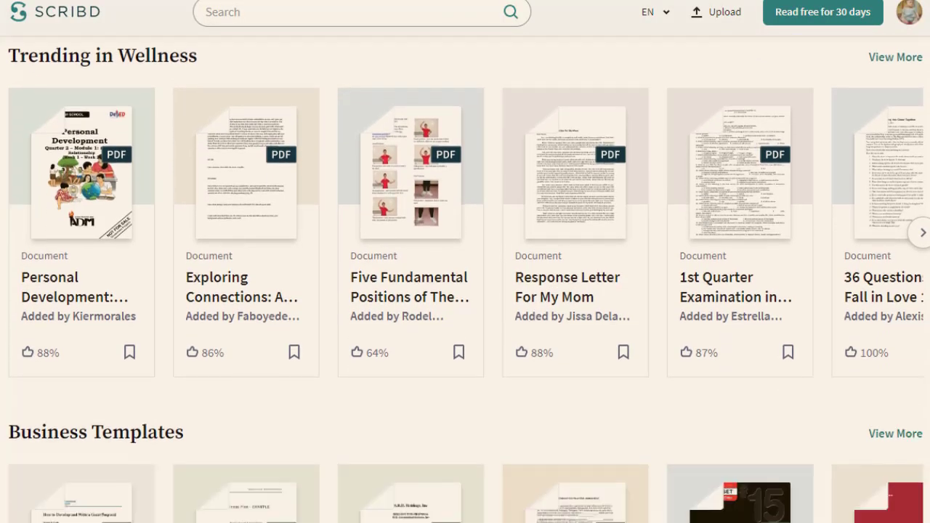
scroll(465, 290, up, 2)
scroll(465, 290, down, 10)
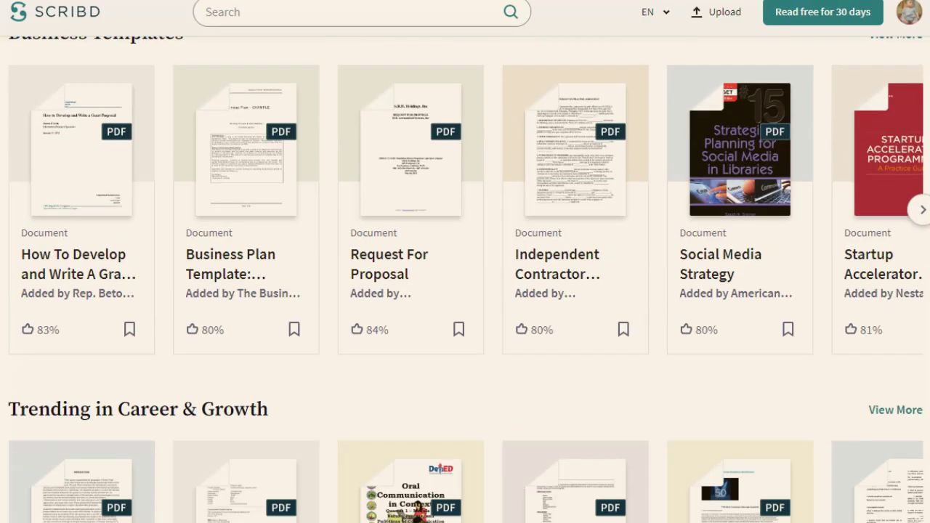
scroll(465, 291, up, 10)
scroll(465, 291, down, 10)
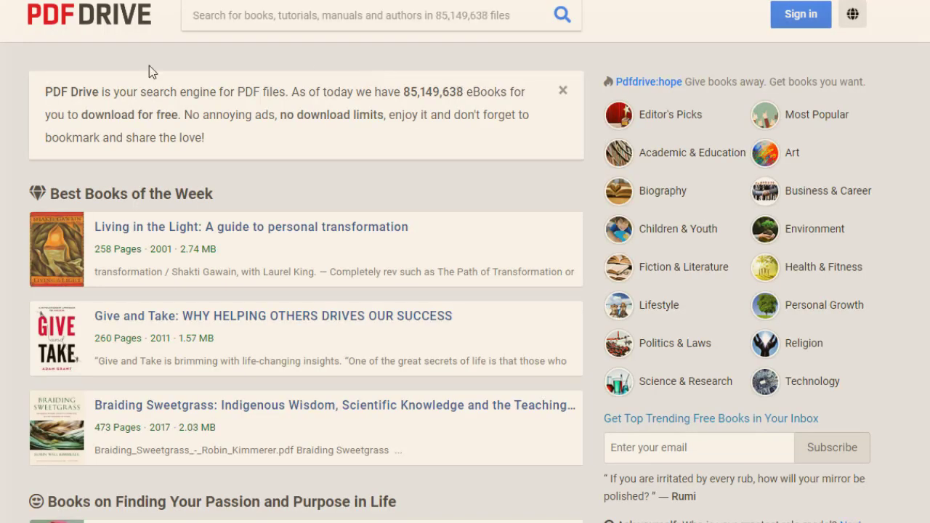
scroll(306, 291, down, 12)
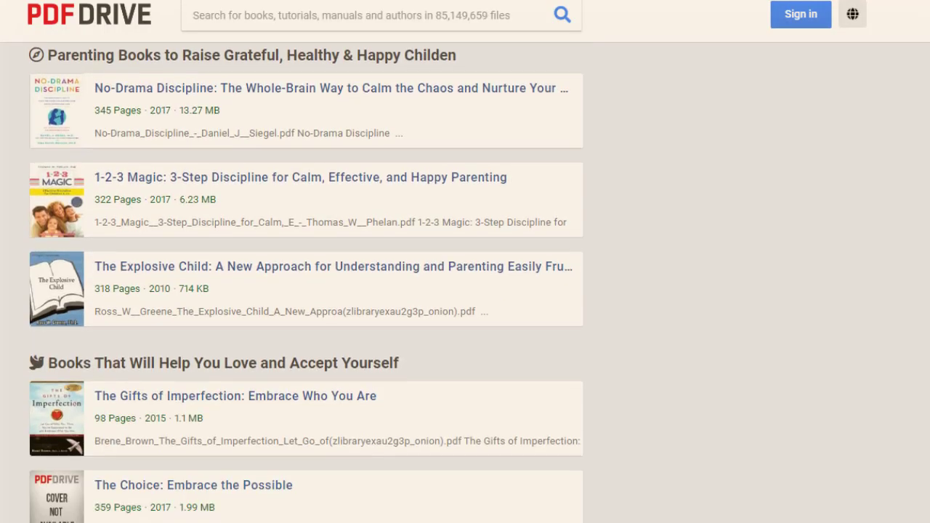
scroll(521, 39, down, 4)
scroll(521, 40, up, 16)
drag(403, 96, 428, 93)
click(393, 89)
drag(486, 91, 494, 117)
drag(352, 114, 339, 134)
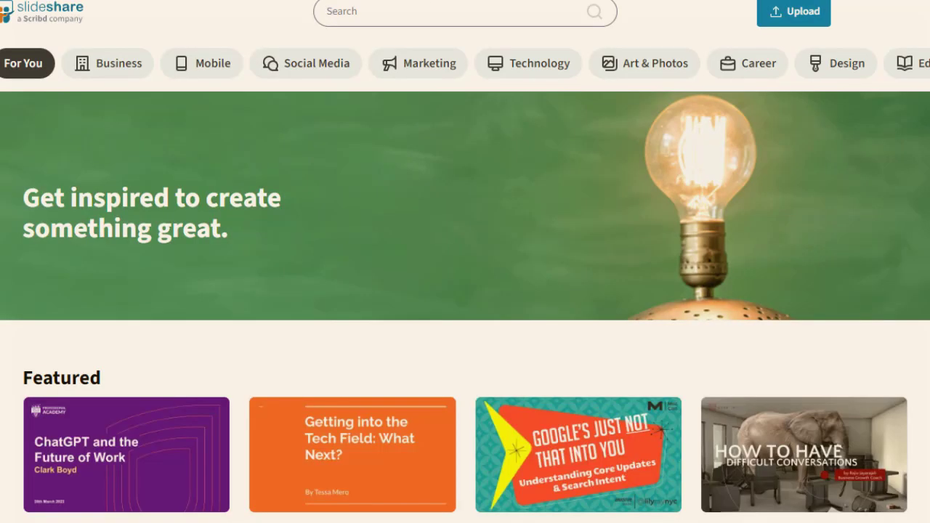
- Upload the Puravive sales-page PDF to SlideShare and pass the reCAPTCHA check
scroll(465, 290, down, 20)
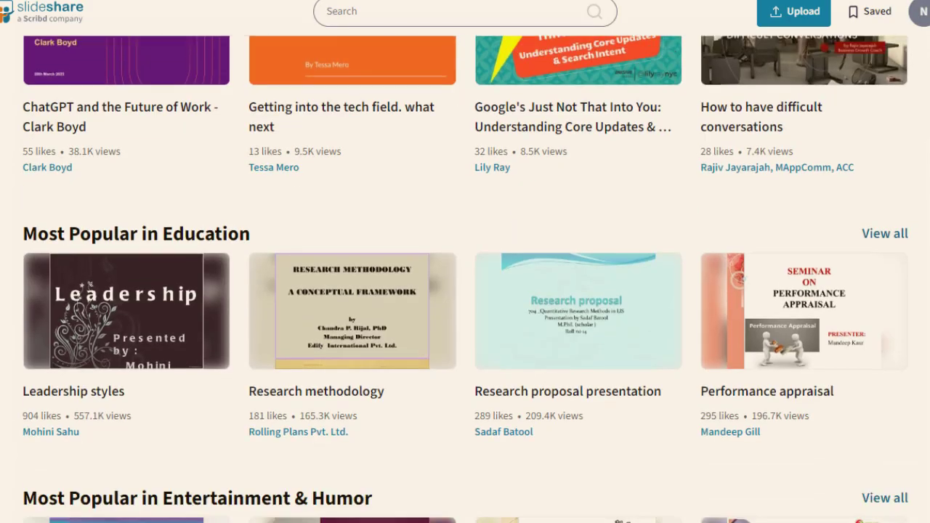
scroll(465, 291, up, 20)
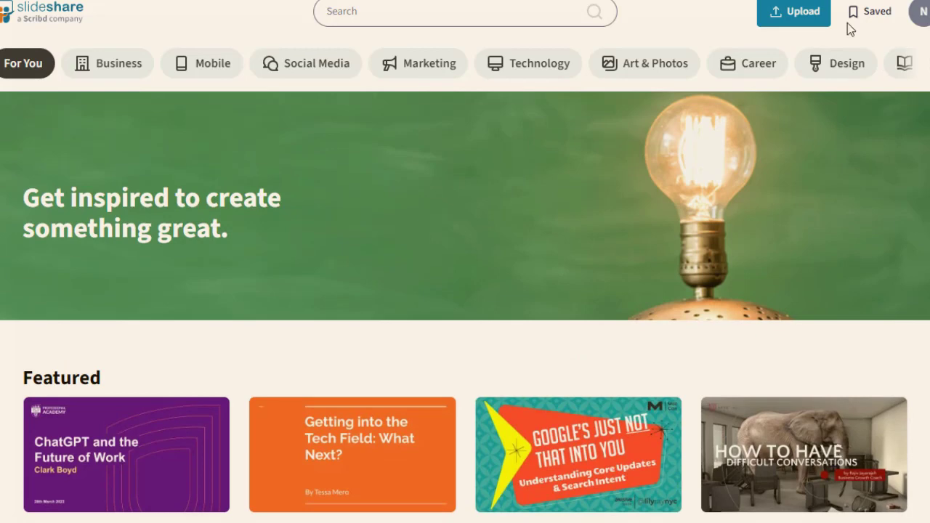
click(799, 12)
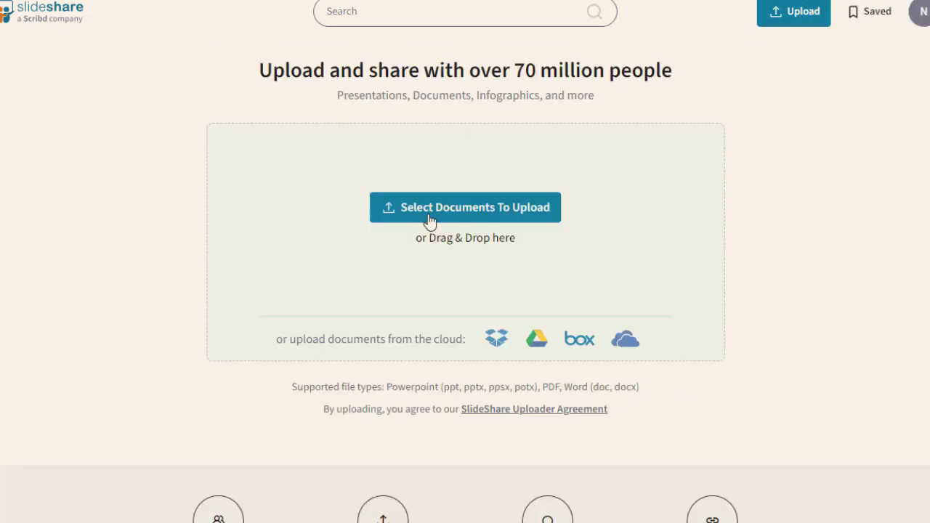
click(430, 220)
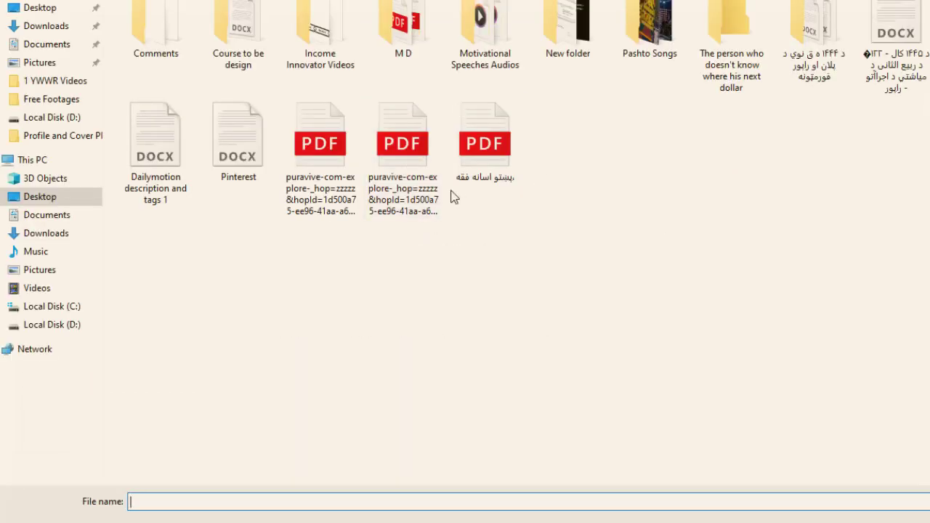
click(420, 215)
click(333, 211)
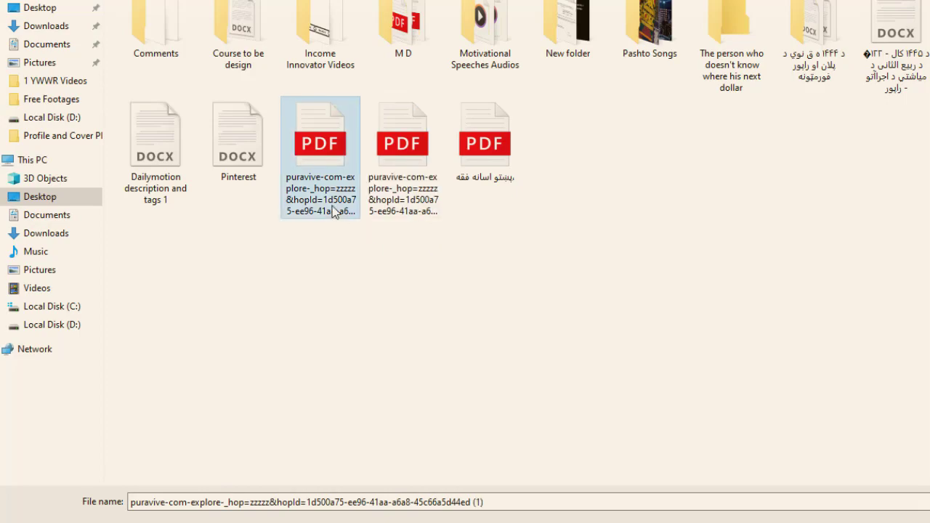
double_click(313, 118)
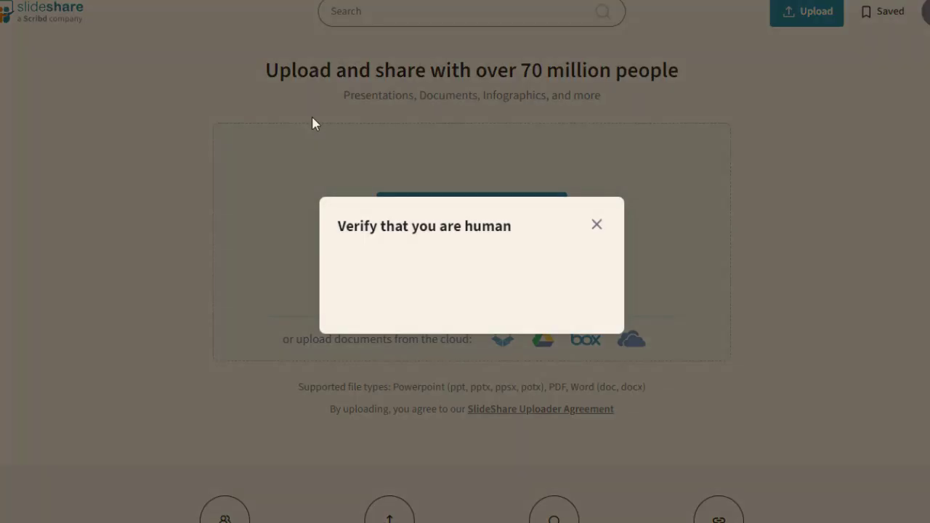
click(376, 284)
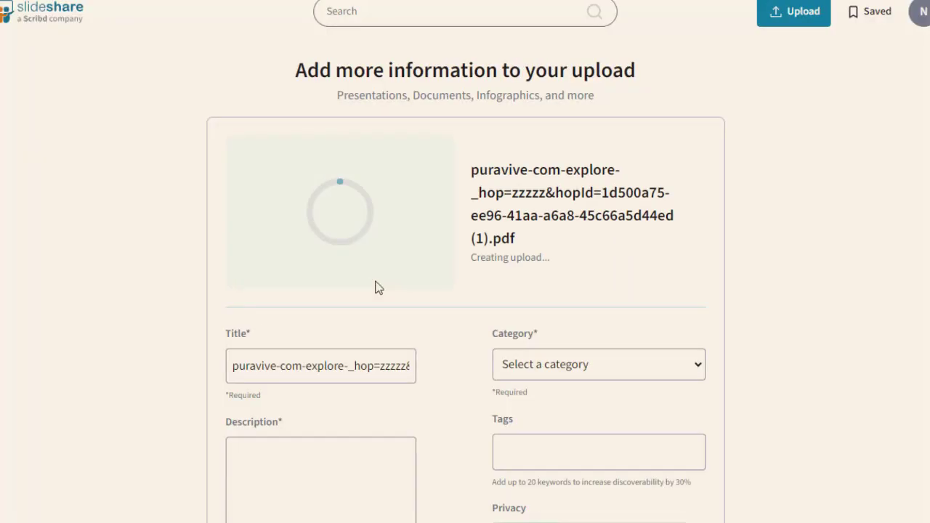
scroll(681, 43, down, 2)
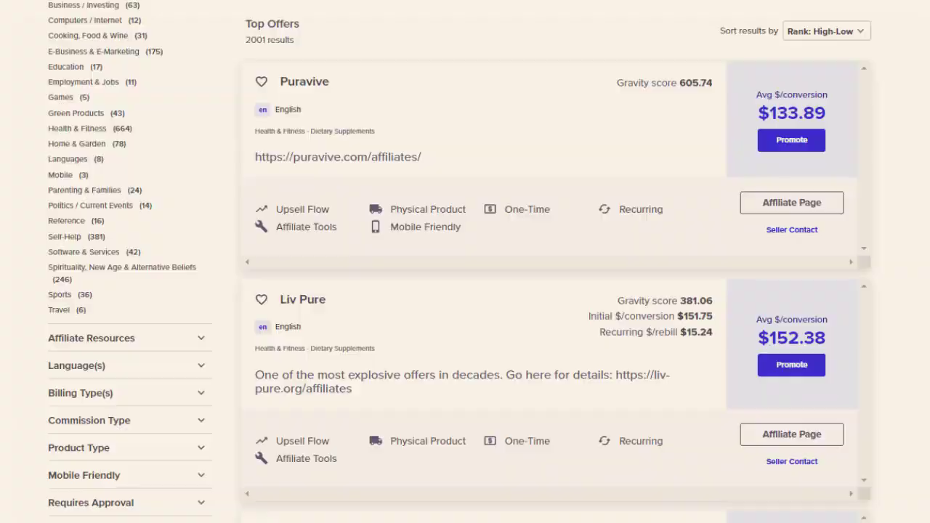
- On Puravive's affiliate page, choose ClickBank and enter the saved ClickBank ID to reach the resources
click(791, 203)
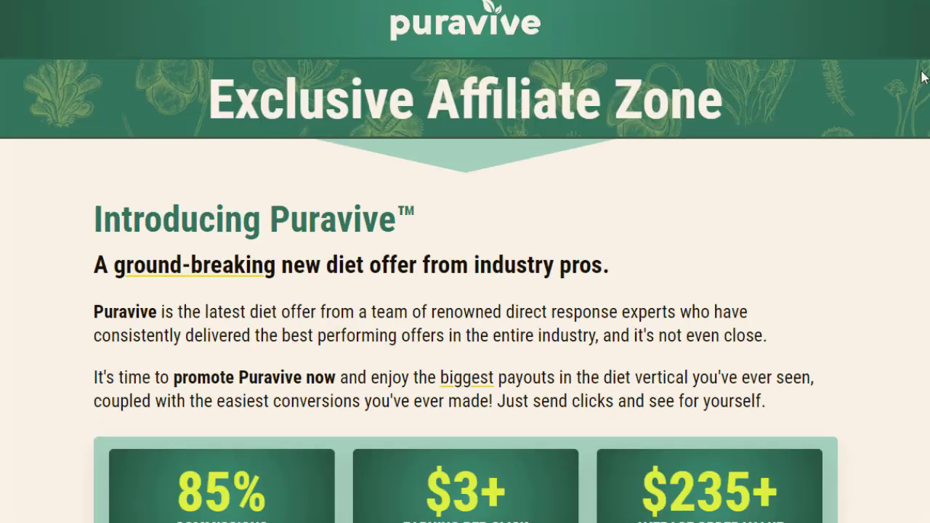
scroll(533, 181, down, 1)
scroll(465, 291, down, 2)
click(501, 439)
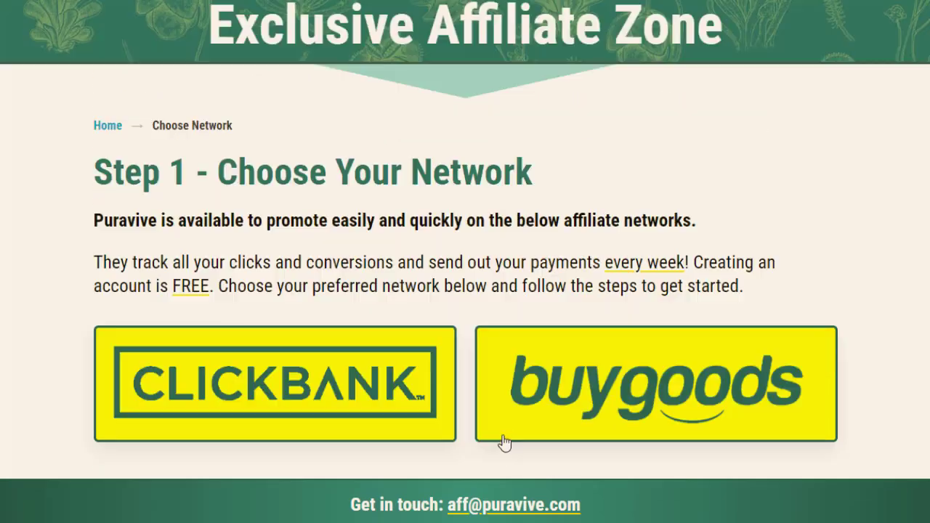
click(290, 394)
click(382, 356)
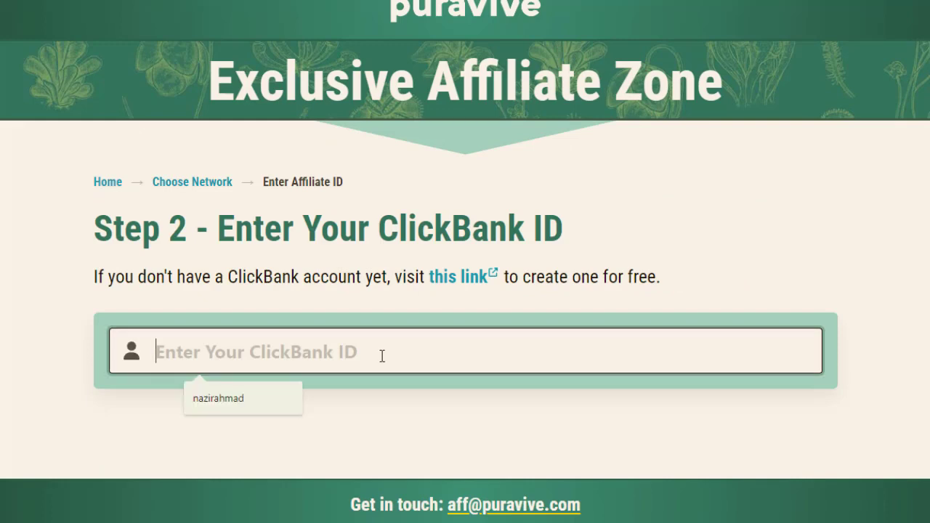
click(278, 398)
click(515, 475)
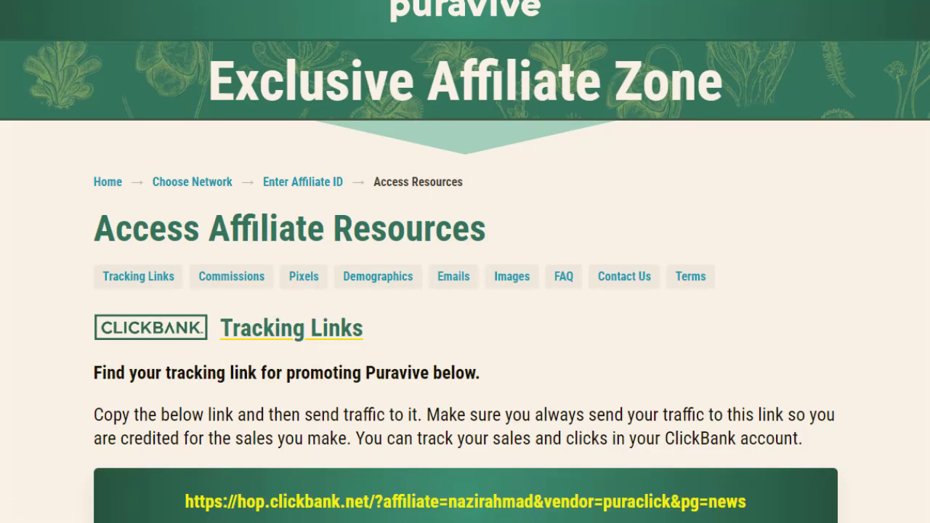
- Use the first Email 1 subject, 'Exotic "rice method" liquifies fat cells', as the SlideShare title
scroll(550, 139, down, 10)
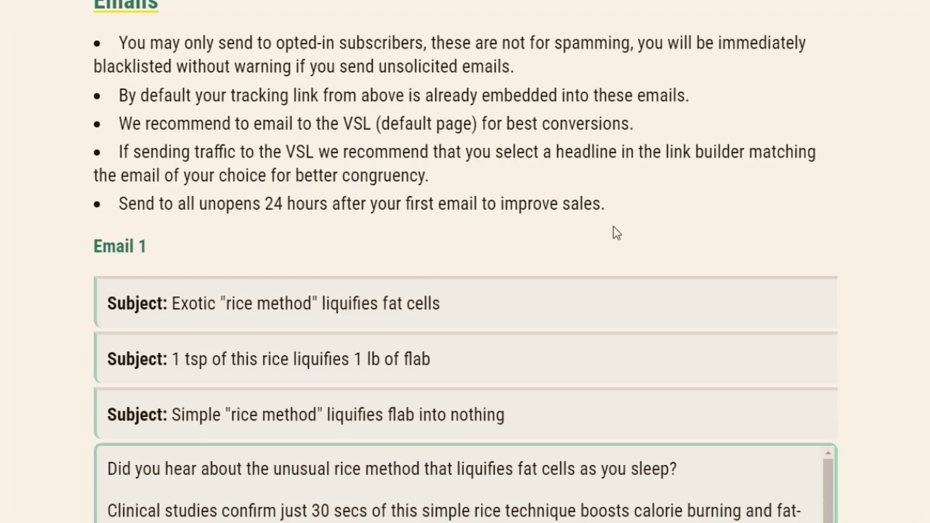
scroll(465, 290, down, 3)
drag(441, 66, 177, 73)
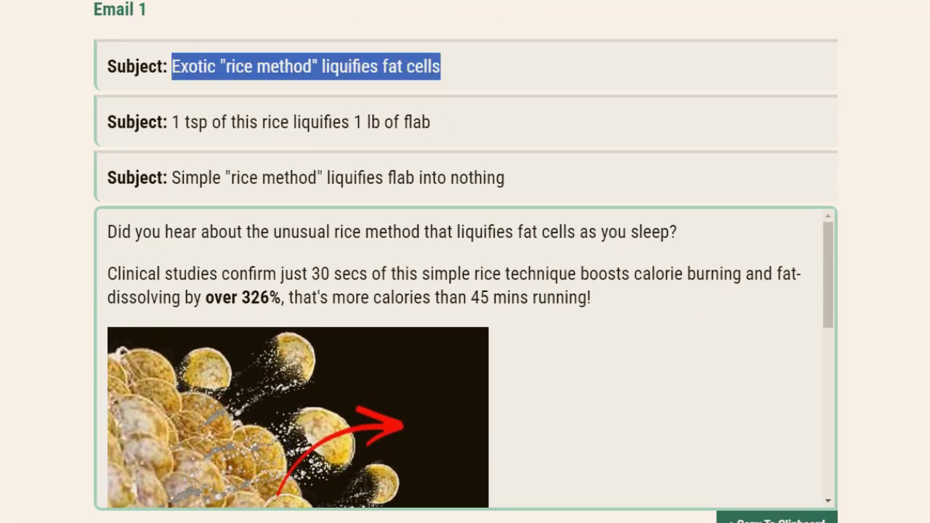
key(ctrl+c)
key(alt+Tab)
triple_click(326, 270)
key(ctrl+v)
- Paste Email 1's two-paragraph body into the SlideShare description field
drag(612, 310, 96, 246)
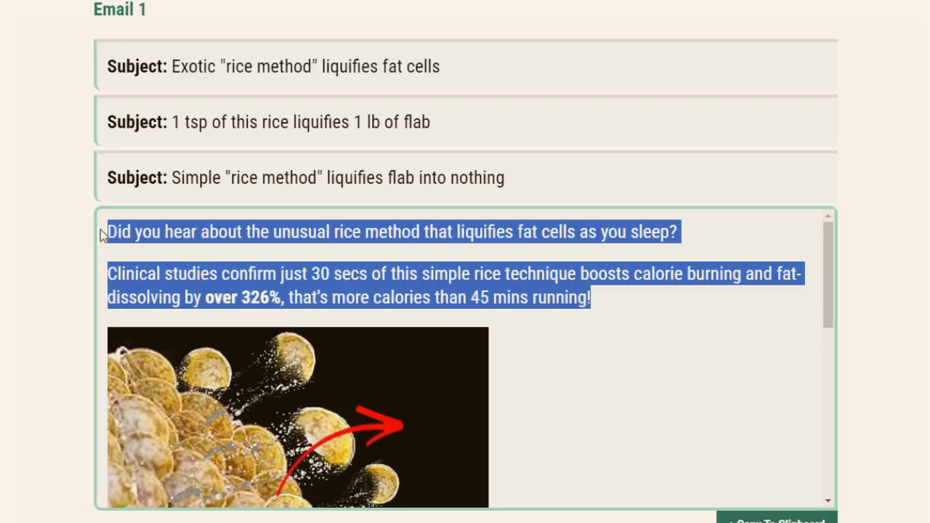
key(ctrl+c)
key(alt+Tab)
click(332, 347)
key(ctrl+v)
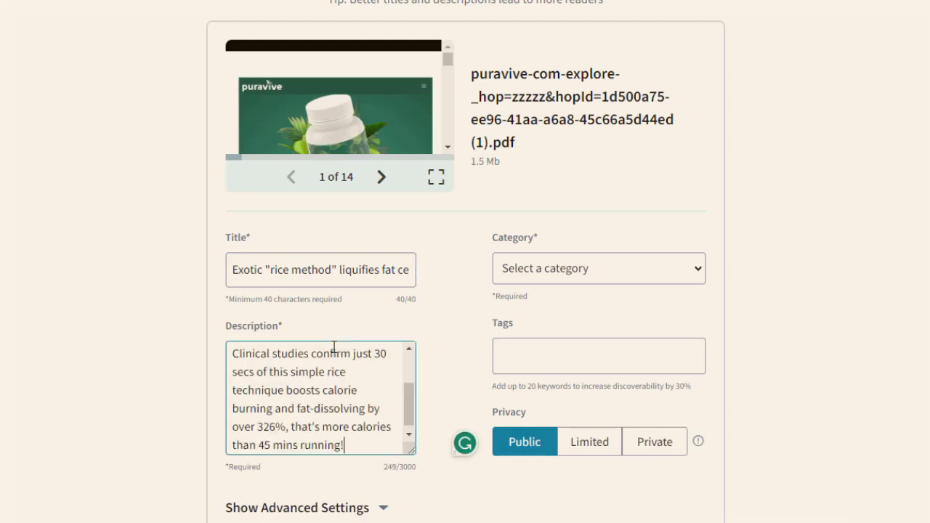
- End the description with a new line and set the category to Healthcare
key(Return)
click(616, 267)
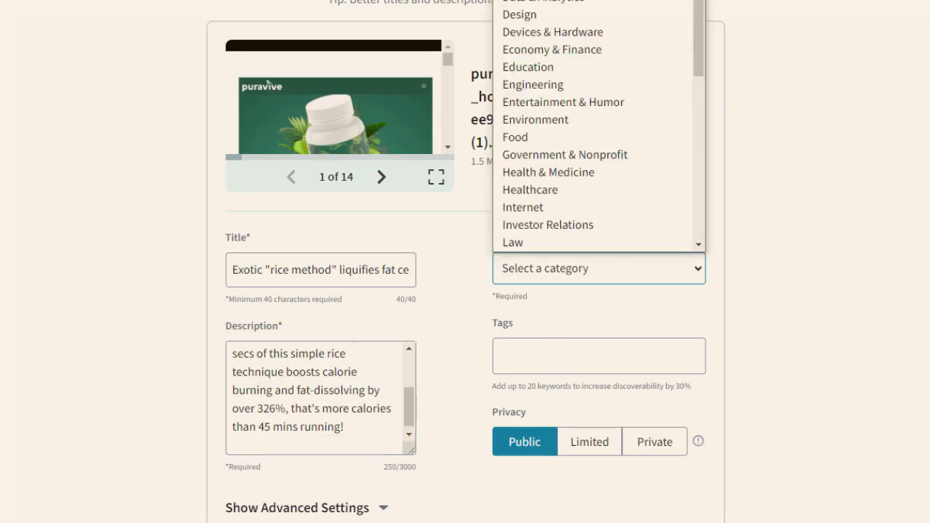
click(585, 189)
- Add tags lose weight, weight loss, belly fat, how to lose weight, lose weight quickly
click(574, 350)
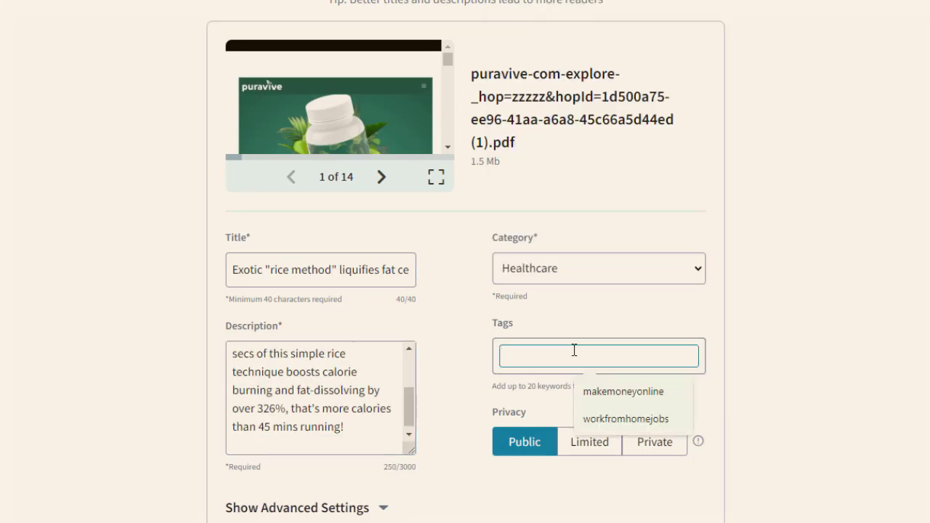
text(lose we)
click(529, 388)
text(weight)
click(526, 388)
text(belly fat)
key(Return)
text(how to lose weight)
key(Return)
text(lose wei)
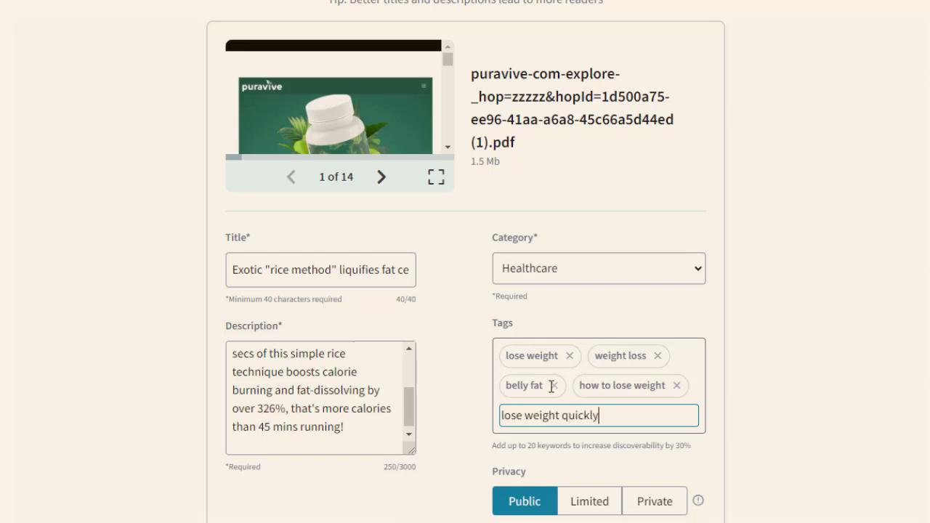
text(ght quickly)
key(Return)
click(813, 399)
scroll(813, 399, down, 3)
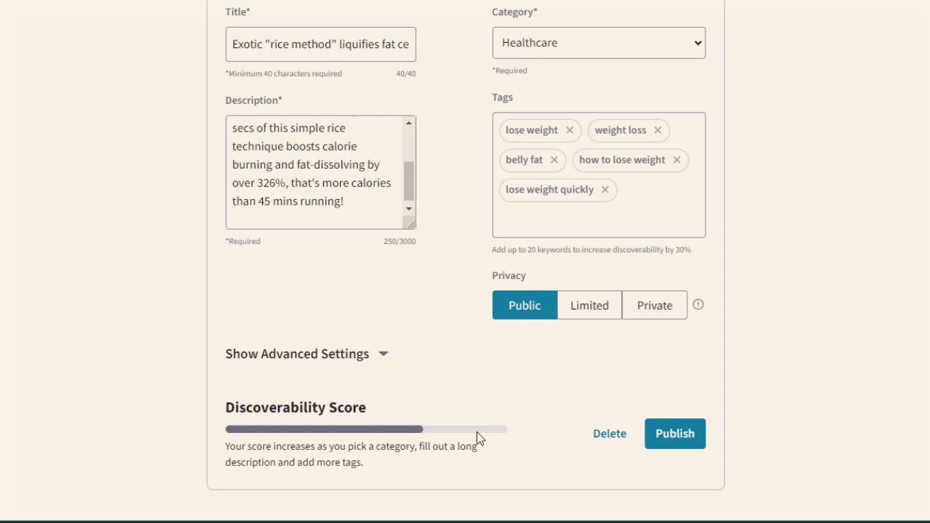
- Publish the document and scroll through its slide preview on the confirmation page
click(683, 435)
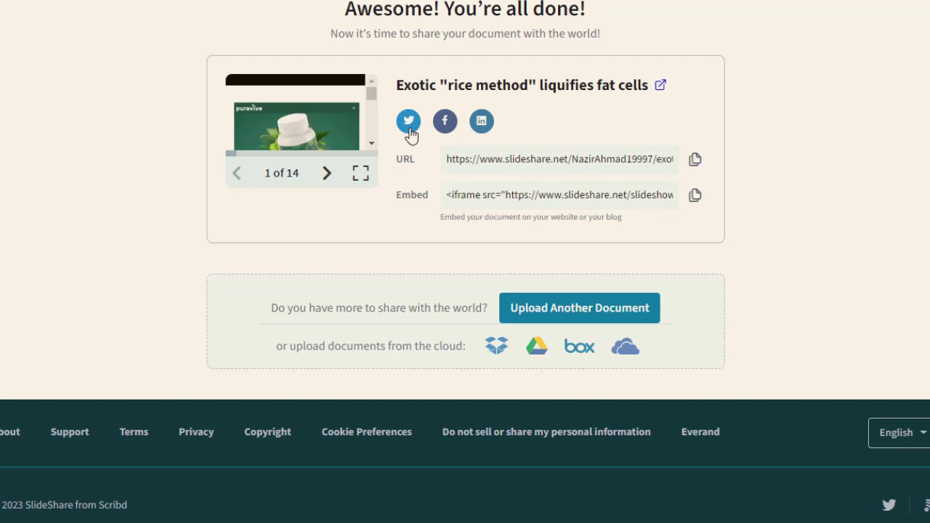
mouse_move(370, 96)
mouse_down()
mouse_move(370, 114)
mouse_move(369, 87)
mouse_up()
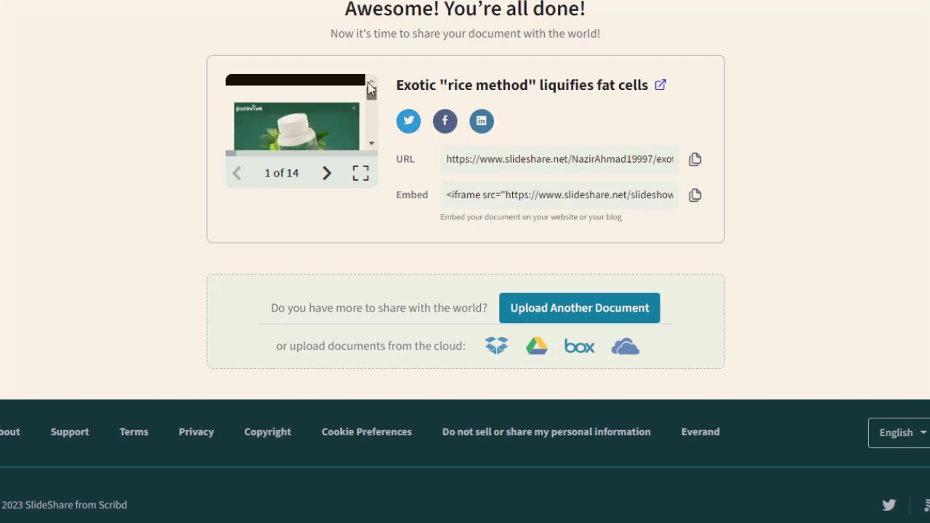
scroll(373, 93, down, 5)
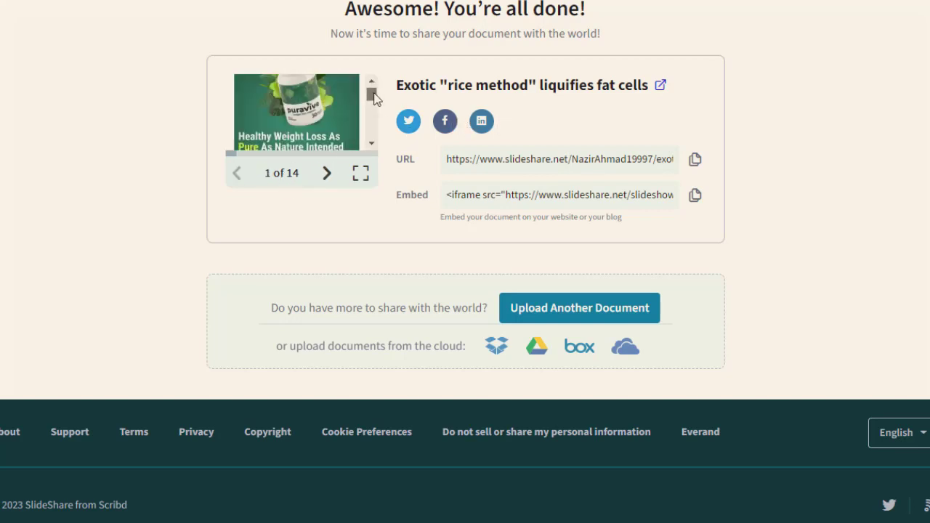